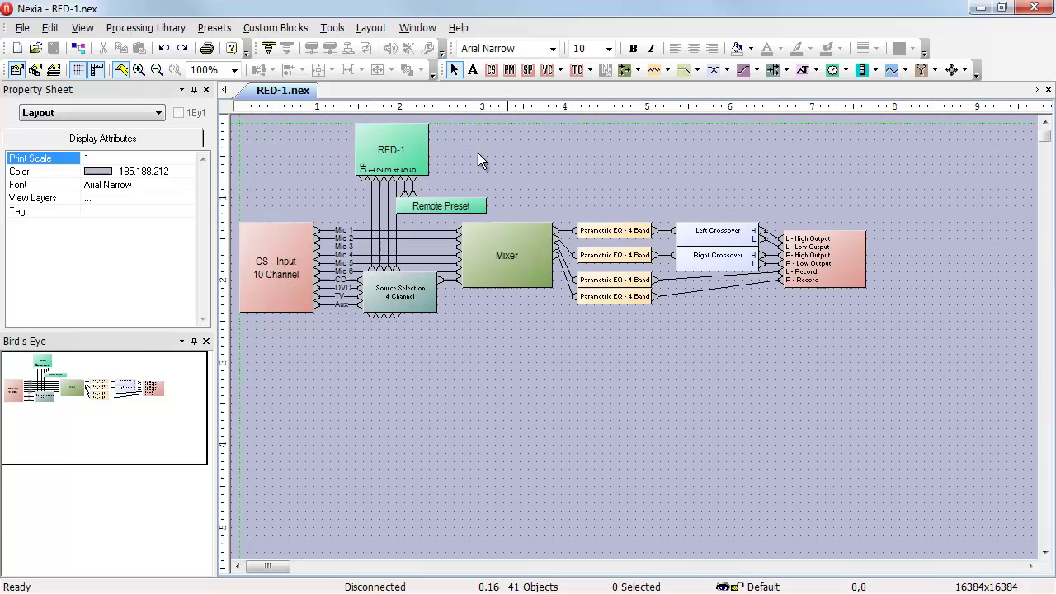
# - Set the RED-1 block's Logic Out count to 10
pyautogui.rightClick(413, 155)
pyautogui.click(453, 185)
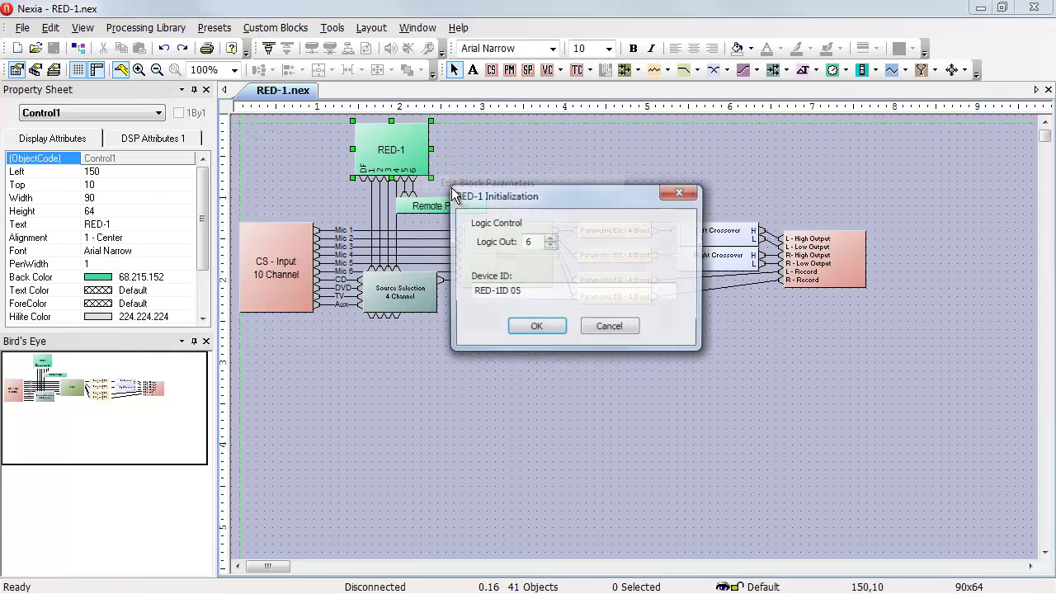
pyautogui.doubleClick(539, 243)
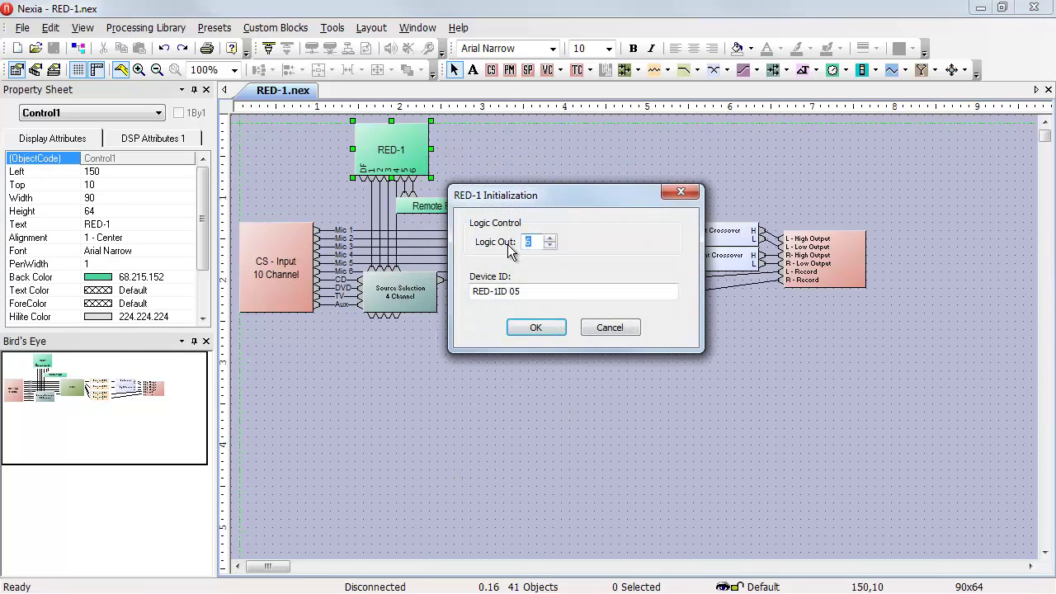
pyautogui.write('10')
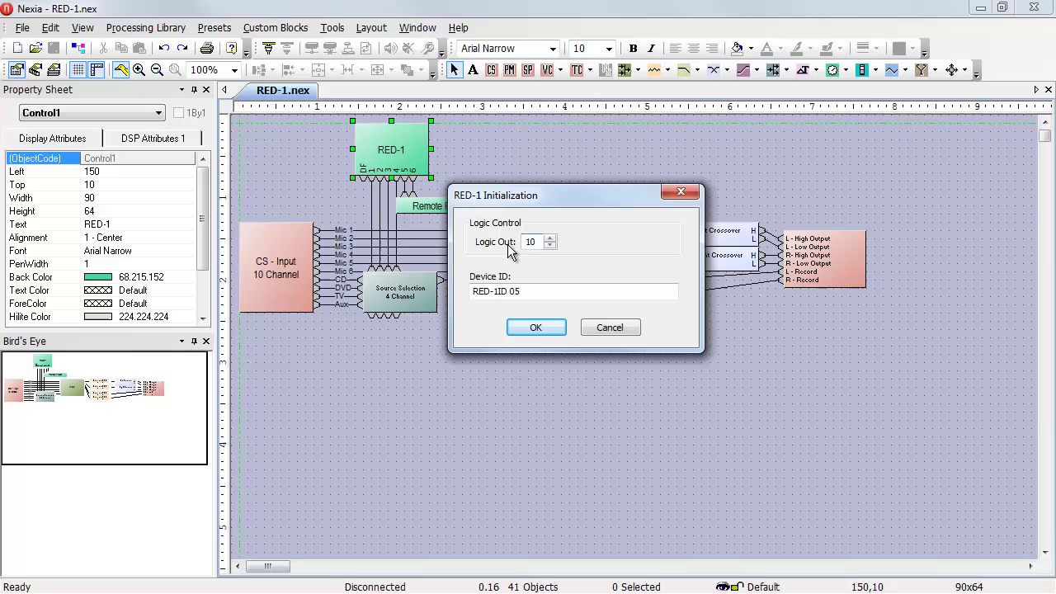
pyautogui.click(521, 328)
# - Give the Remote Preset block 6 preset buttons and clear the canvas selection
pyautogui.rightClick(457, 210)
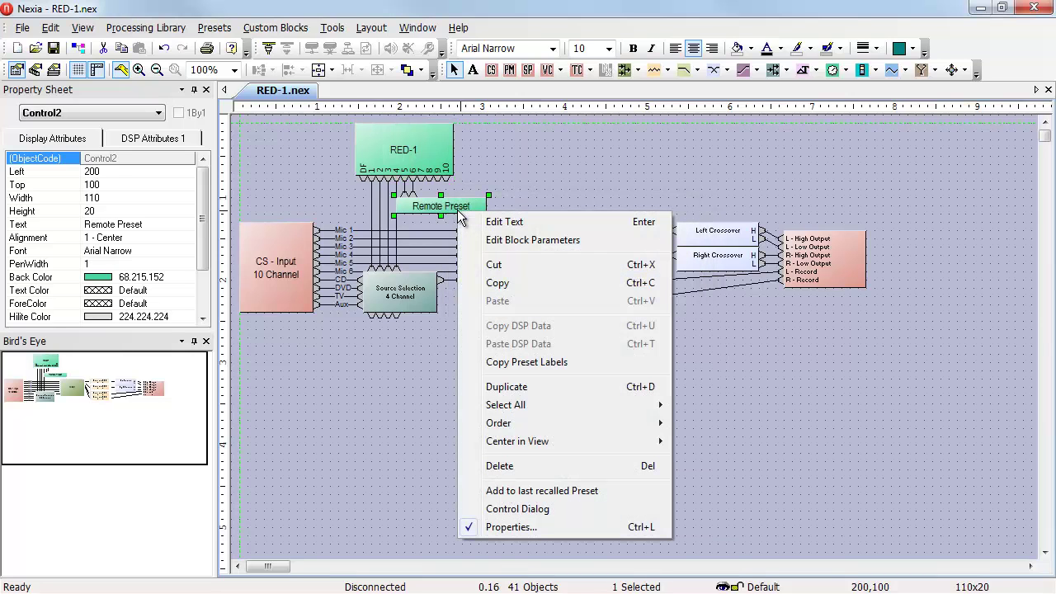
pyautogui.click(479, 240)
pyautogui.click(553, 294)
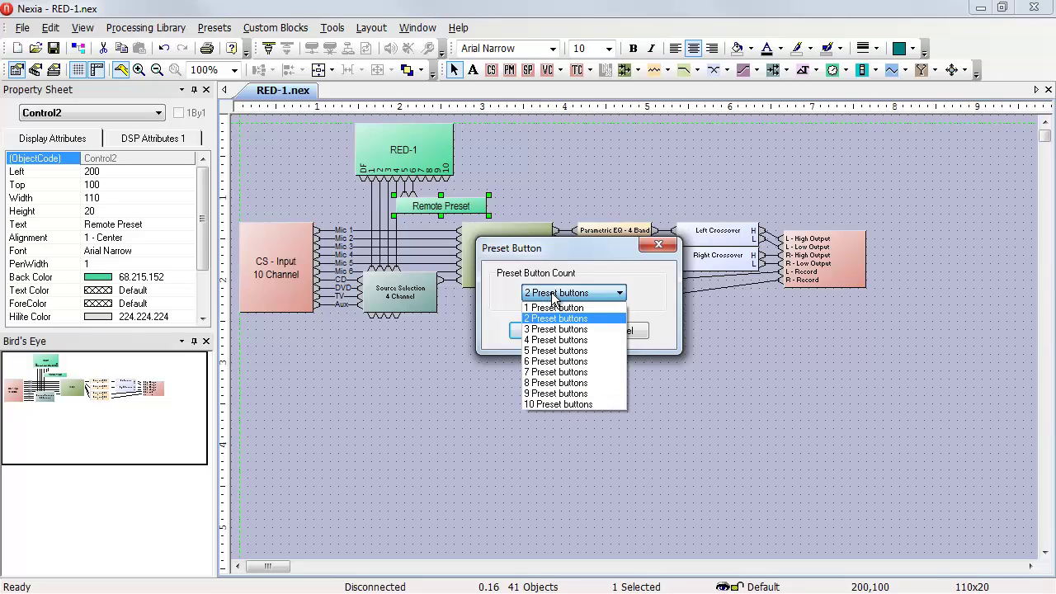
pyautogui.click(555, 361)
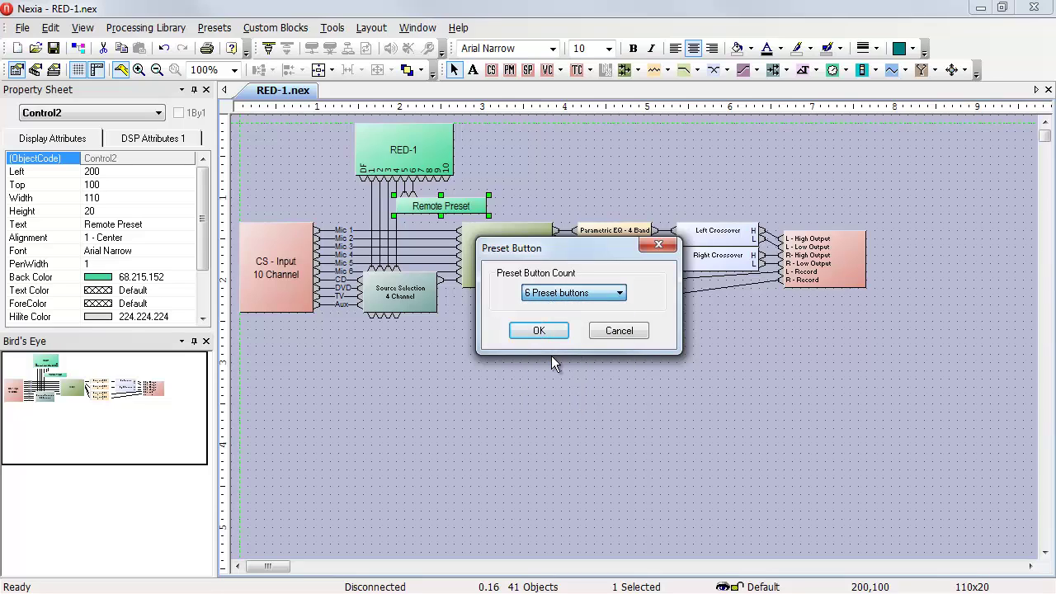
pyautogui.click(544, 332)
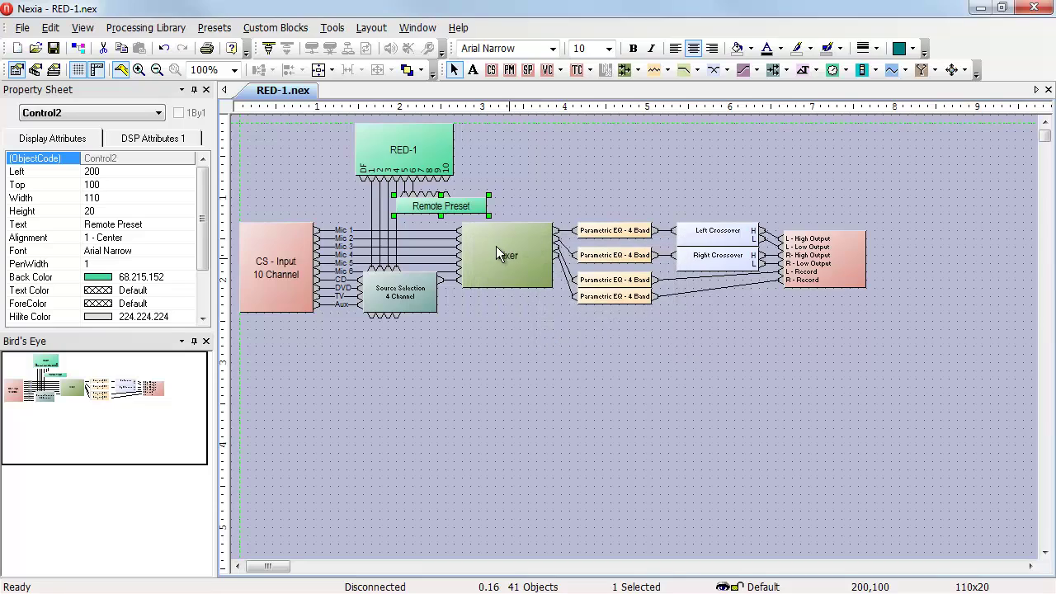
pyautogui.click(417, 195)
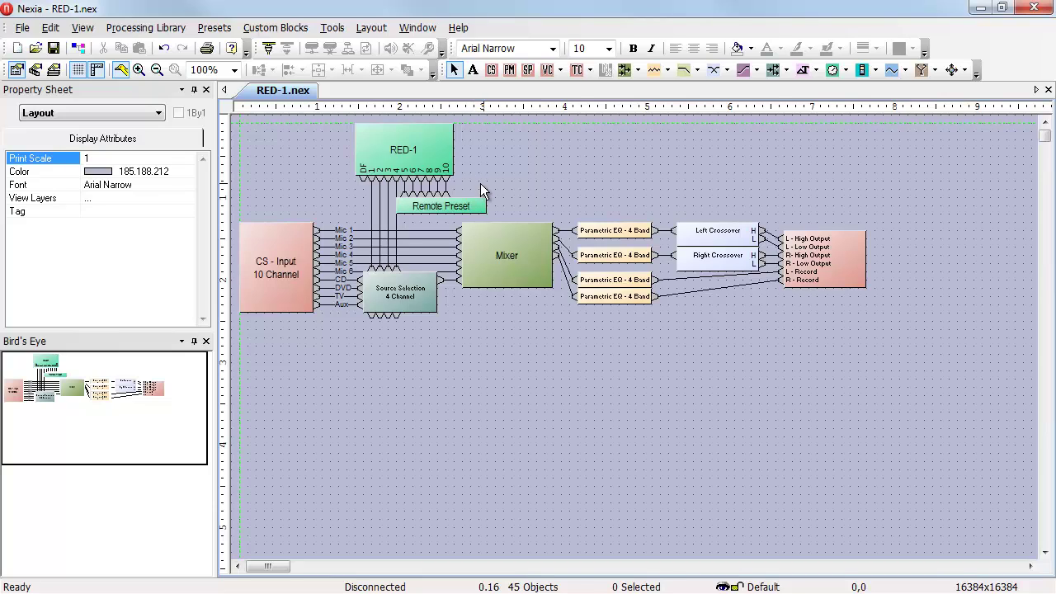
# - Double-click the RED-1 block to bring up its control assignment window
pyautogui.doubleClick(434, 150)
pyautogui.click(434, 150)
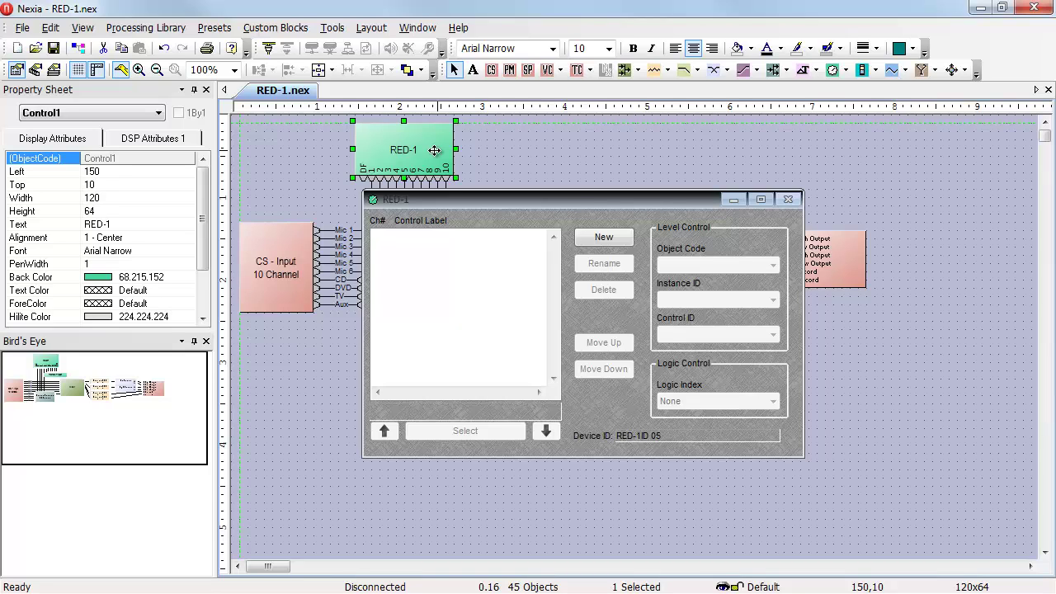
# - Add new entries so RED-1 lists Control Item 1 through 8, then select Control Item 1
pyautogui.click(603, 240)
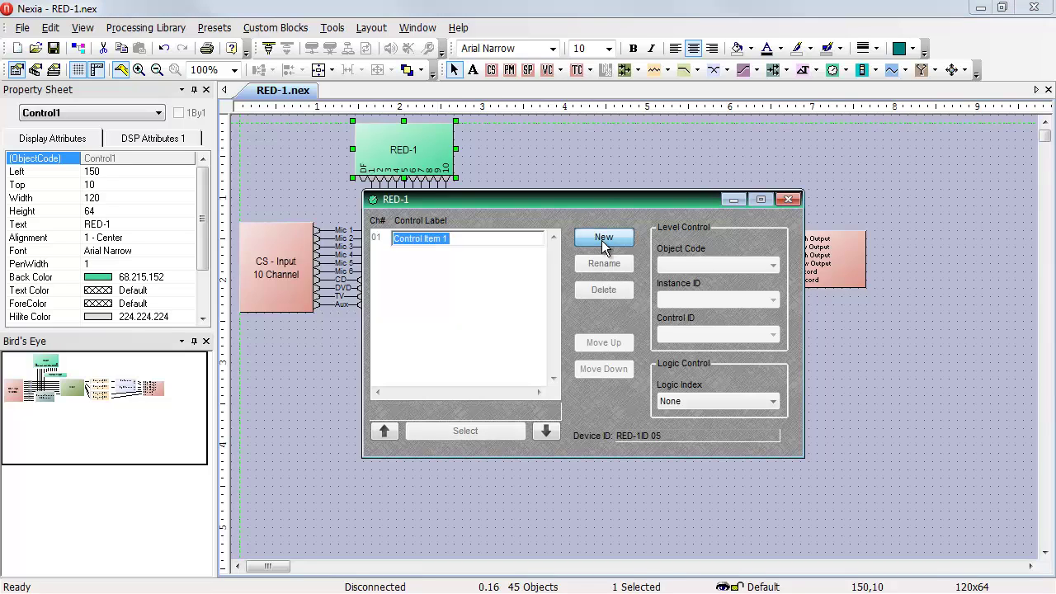
pyautogui.click(604, 239)
pyautogui.click(604, 240)
pyautogui.click(603, 239)
pyautogui.click(603, 239)
pyautogui.click(603, 239)
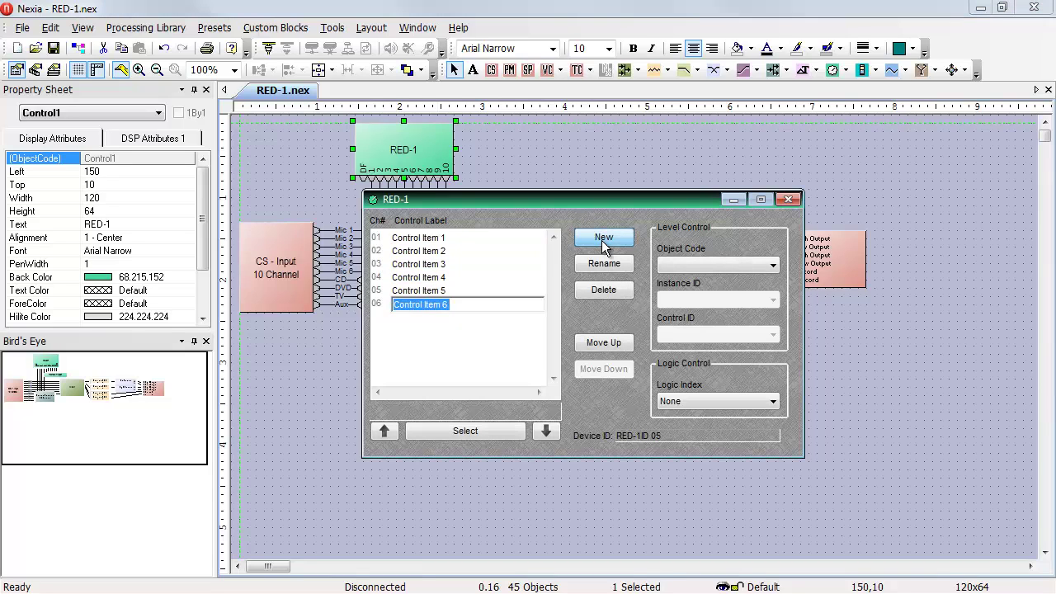
pyautogui.click(603, 239)
pyautogui.click(604, 240)
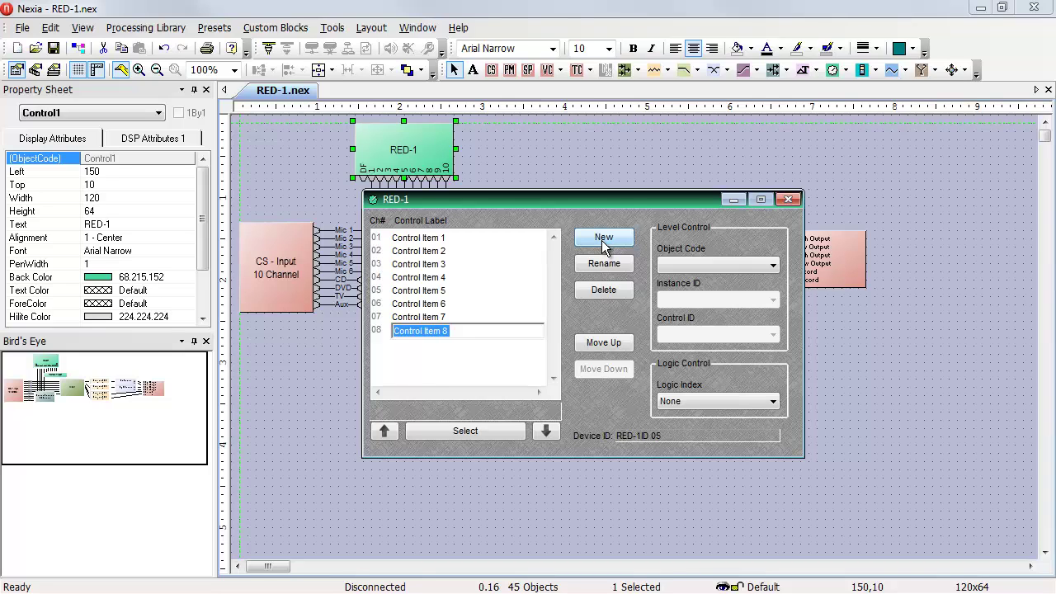
pyautogui.click(436, 239)
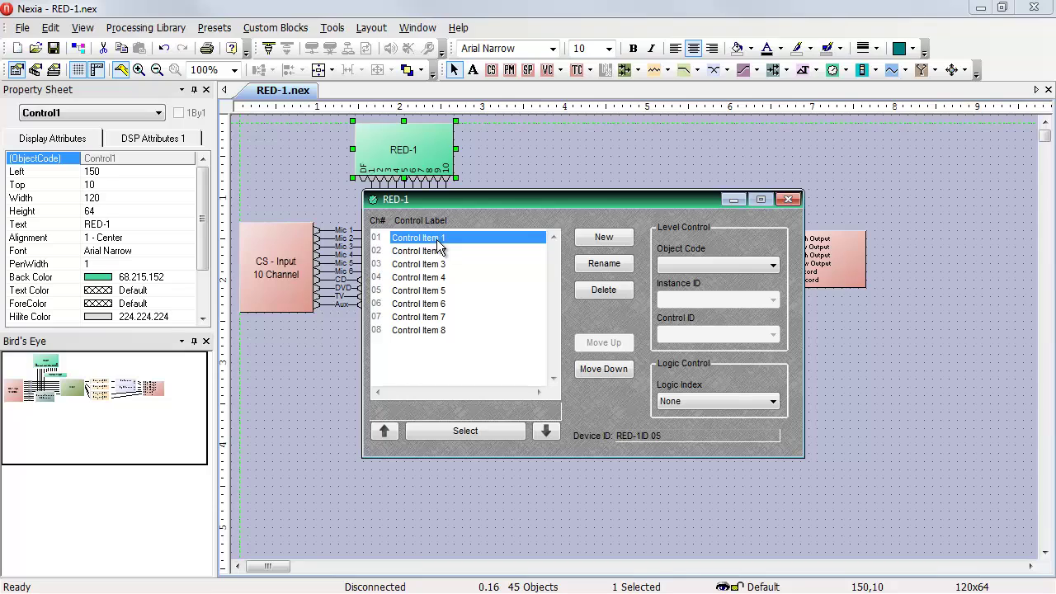
# - Rename Control Item 1 to 'Music Select' and assign it logic index 8
pyautogui.click(602, 266)
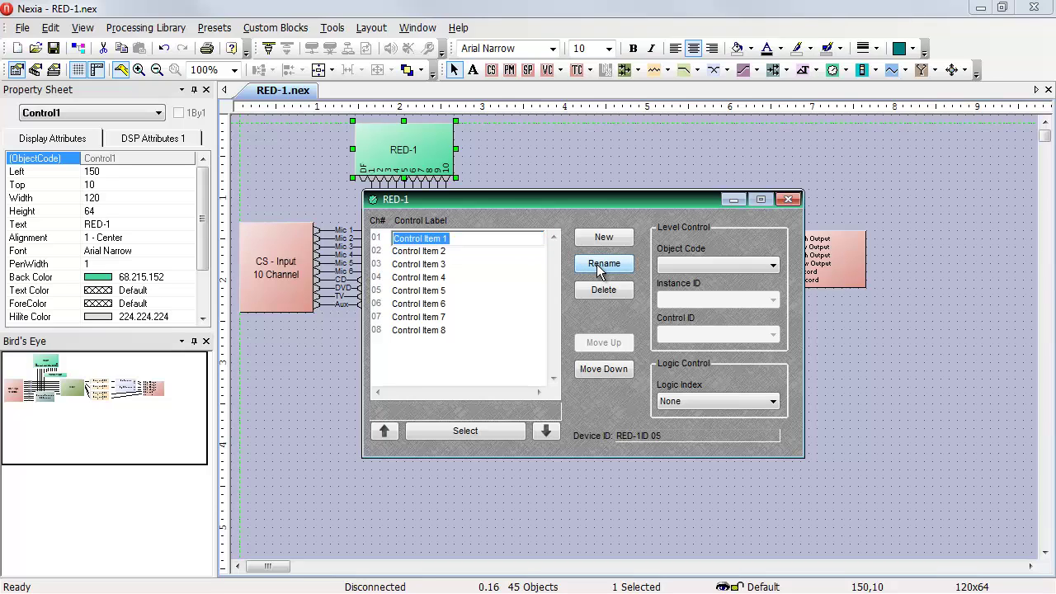
pyautogui.write('Music Selc')
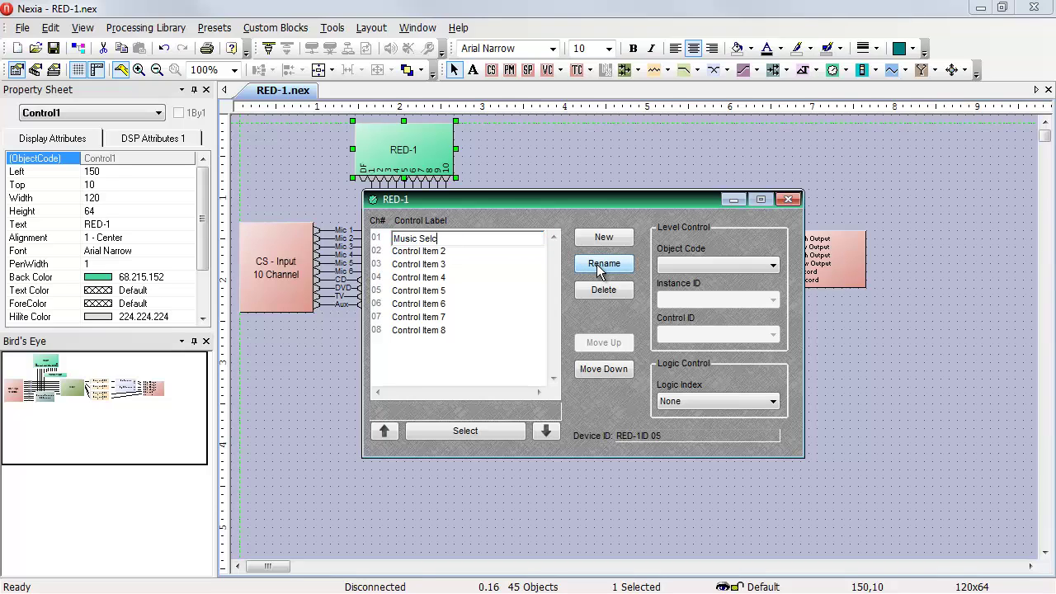
pyautogui.press('BackSpace')
pyautogui.write('ect')
pyautogui.press('Return')
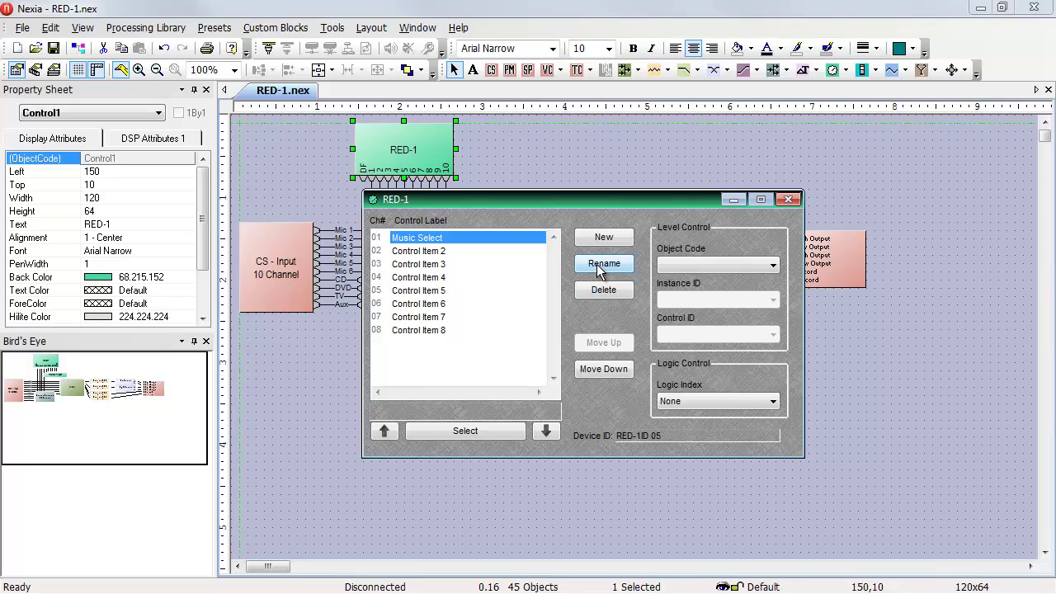
pyautogui.click(703, 401)
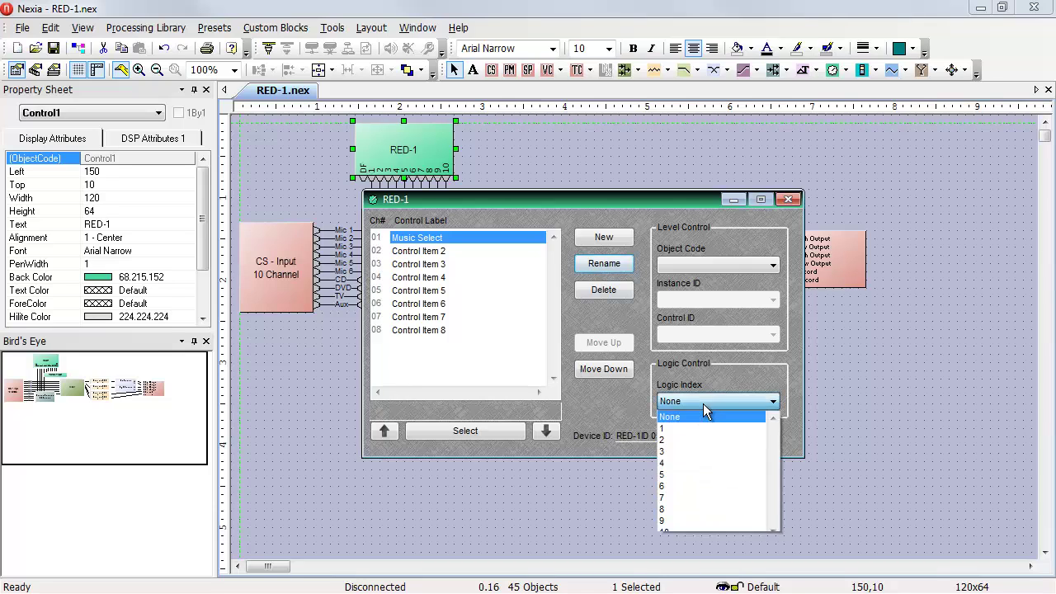
pyautogui.click(684, 511)
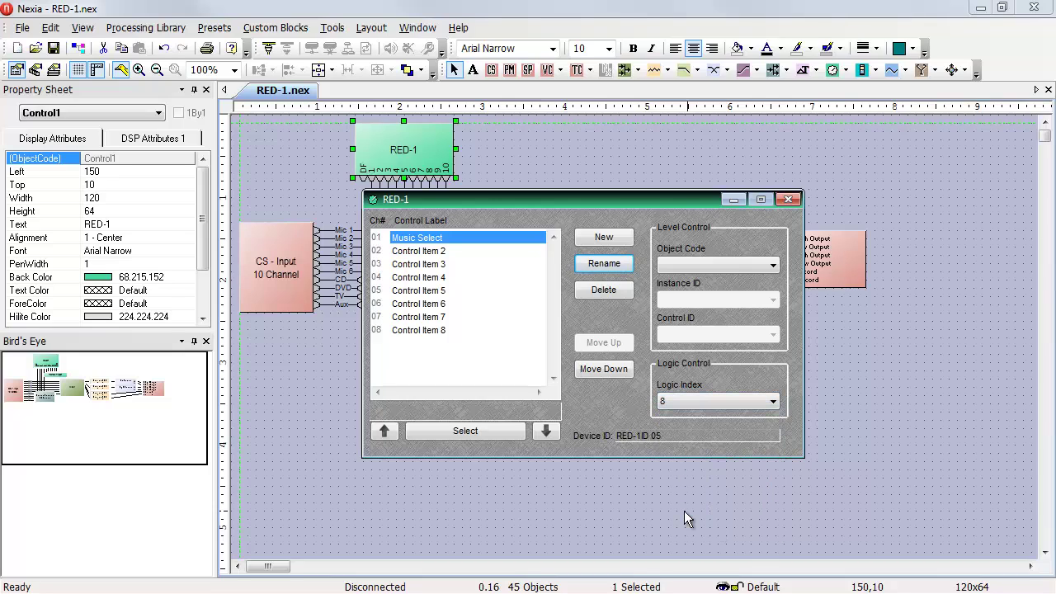
# - Rename Control Item 2 to 'Volume Control' and assign it logic index 9
pyautogui.click(439, 251)
pyautogui.click(605, 266)
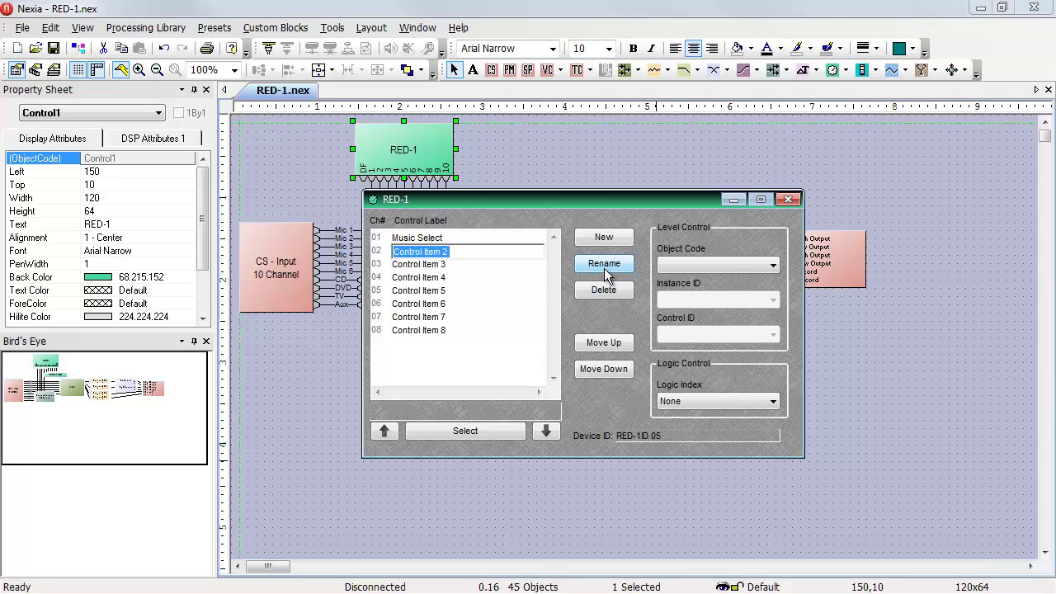
pyautogui.write('Volume COn')
pyautogui.press('BackSpace')
pyautogui.press('BackSpace')
pyautogui.write('ontrol')
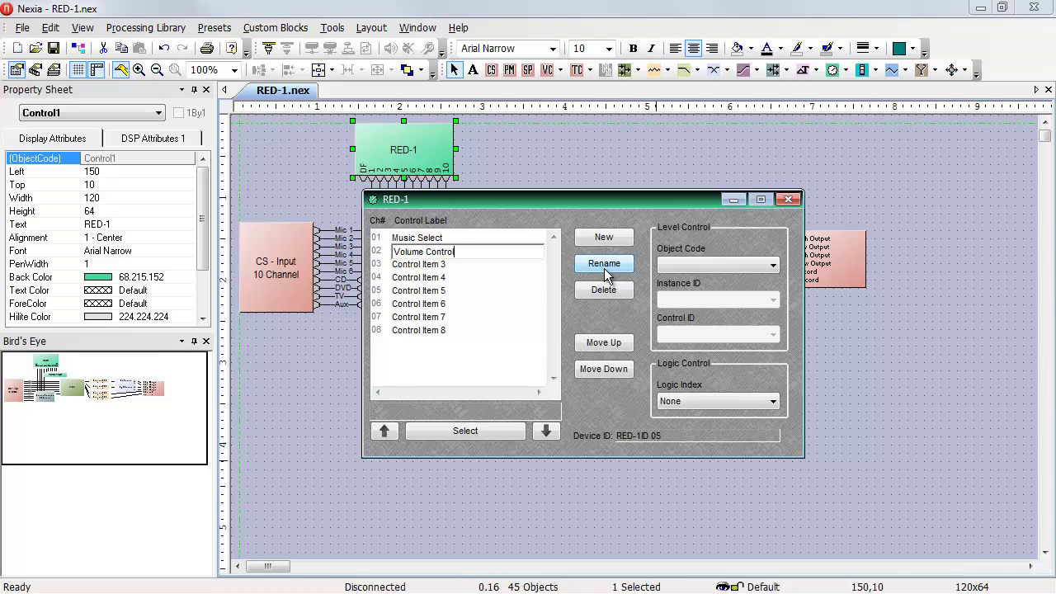
pyautogui.click(736, 408)
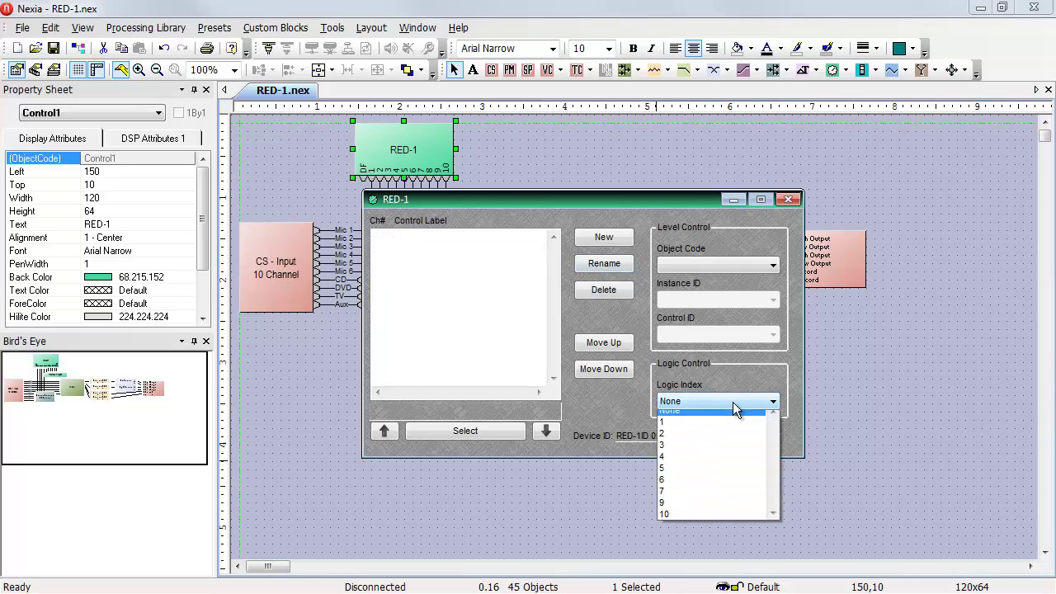
pyautogui.click(704, 509)
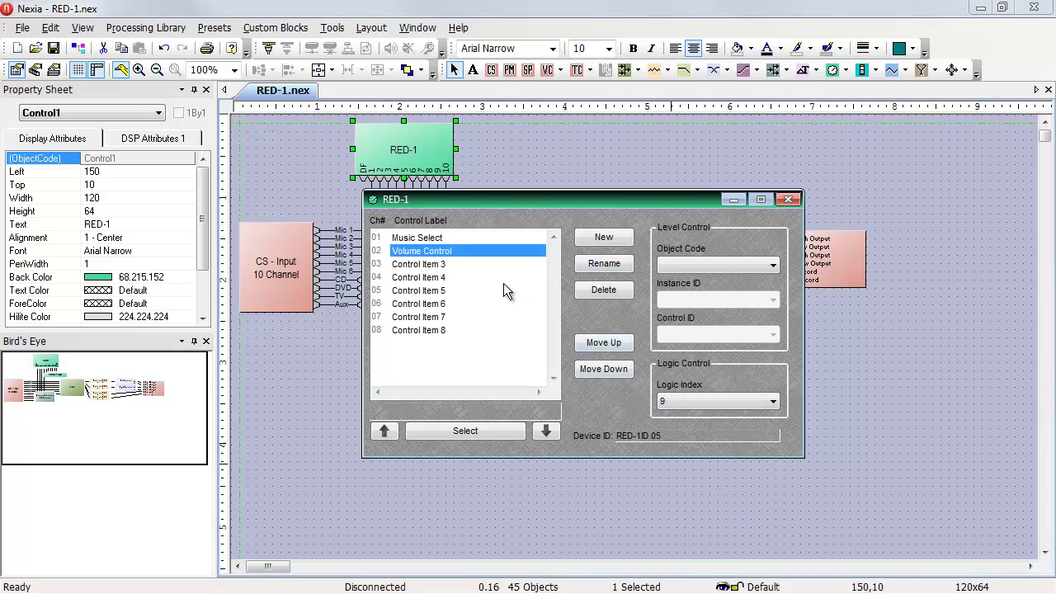
# - Rename Control Item 3 to 'Room Presets' and assign it logic index 10
pyautogui.click(462, 265)
pyautogui.click(599, 265)
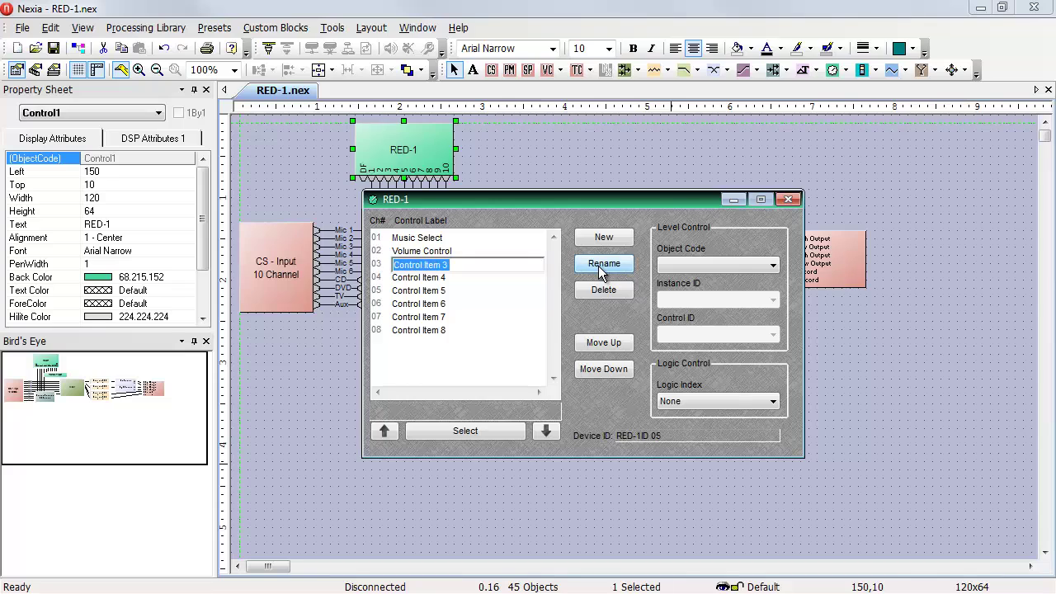
pyautogui.write('Room Presets')
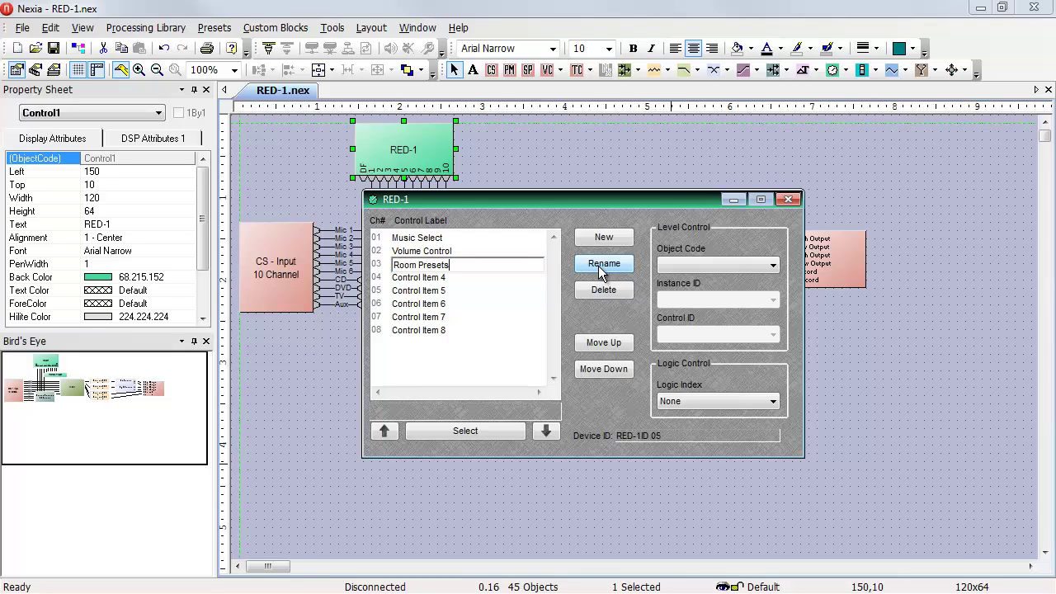
pyautogui.click(689, 401)
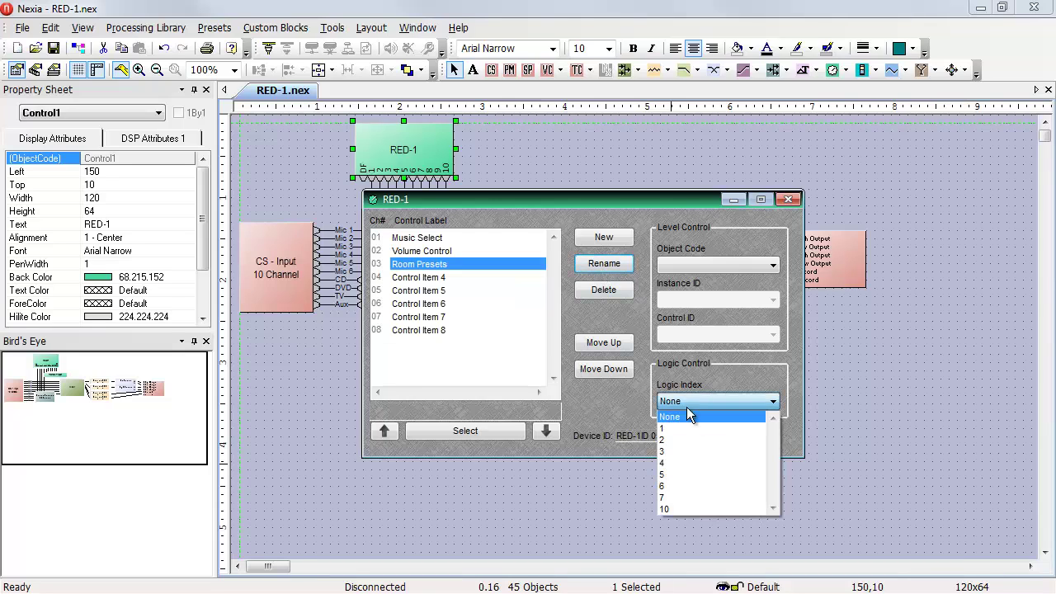
pyautogui.click(665, 508)
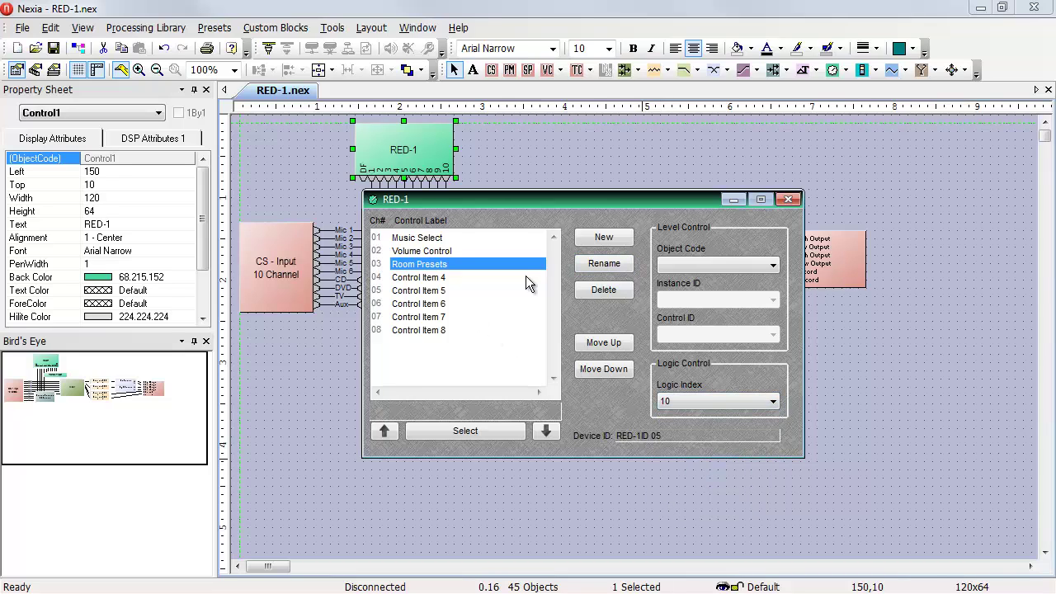
# - Clear the labels of RED-1 entries 04, 05 and 06
pyautogui.click(446, 278)
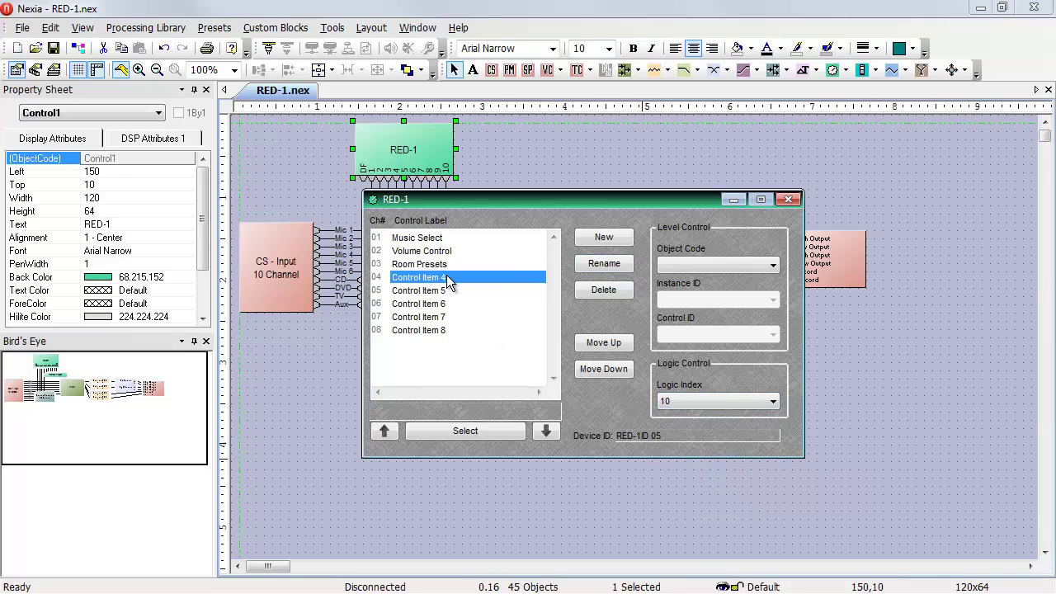
pyautogui.click(603, 274)
pyautogui.press('BackSpace')
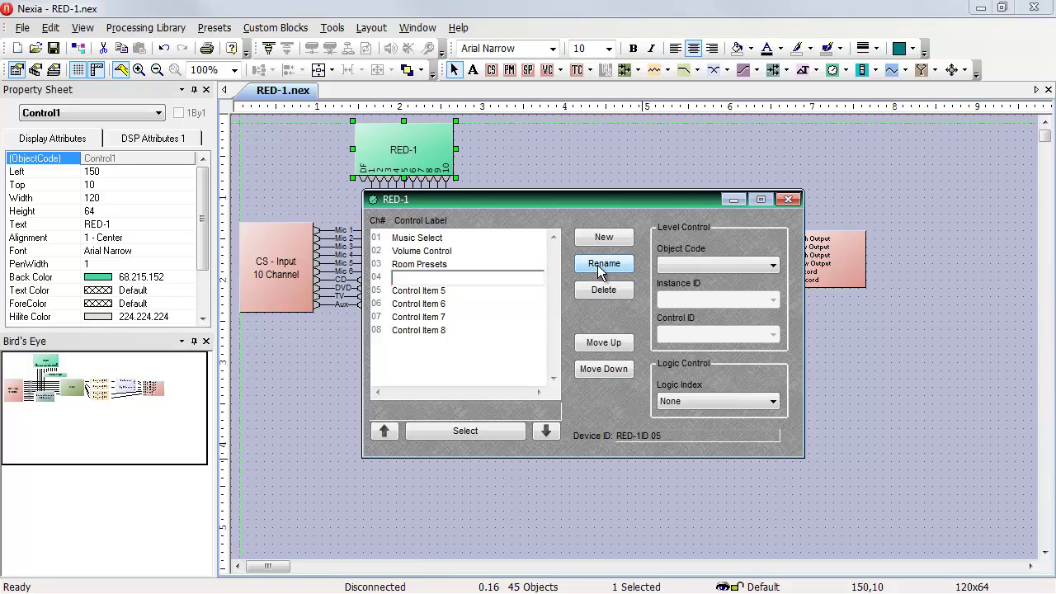
pyautogui.press('Return')
pyautogui.click(518, 286)
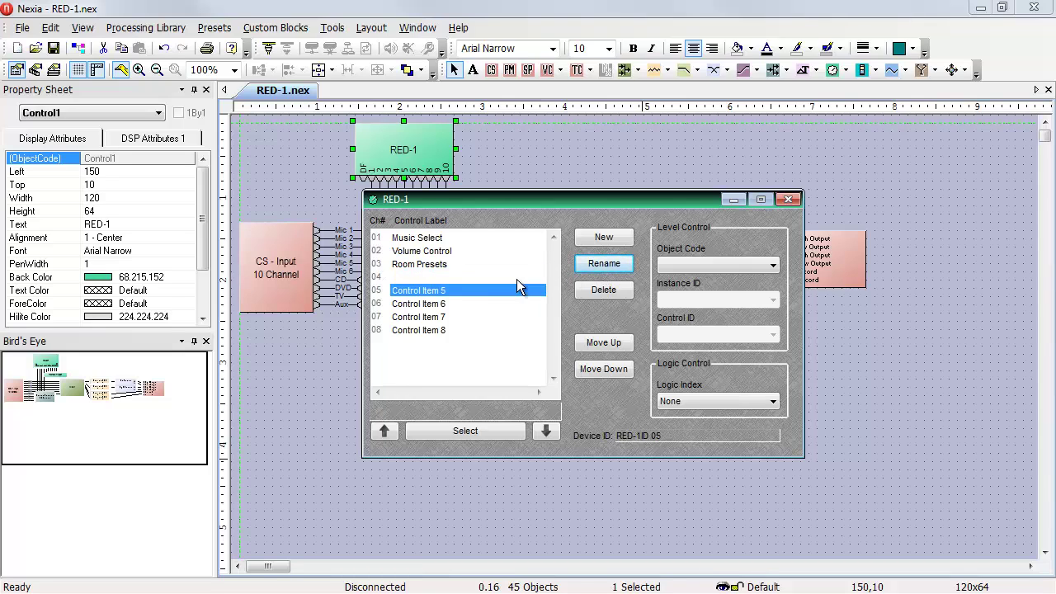
pyautogui.click(584, 271)
pyautogui.press('BackSpace')
pyautogui.press('Return')
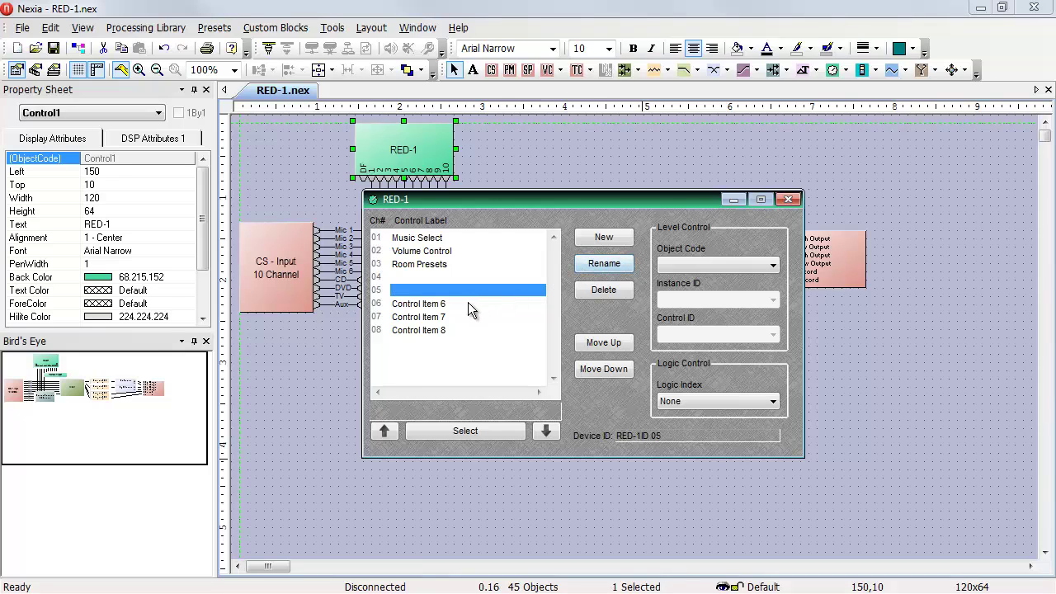
pyautogui.click(467, 302)
pyautogui.click(588, 269)
pyautogui.press('BackSpace')
pyautogui.press('Return')
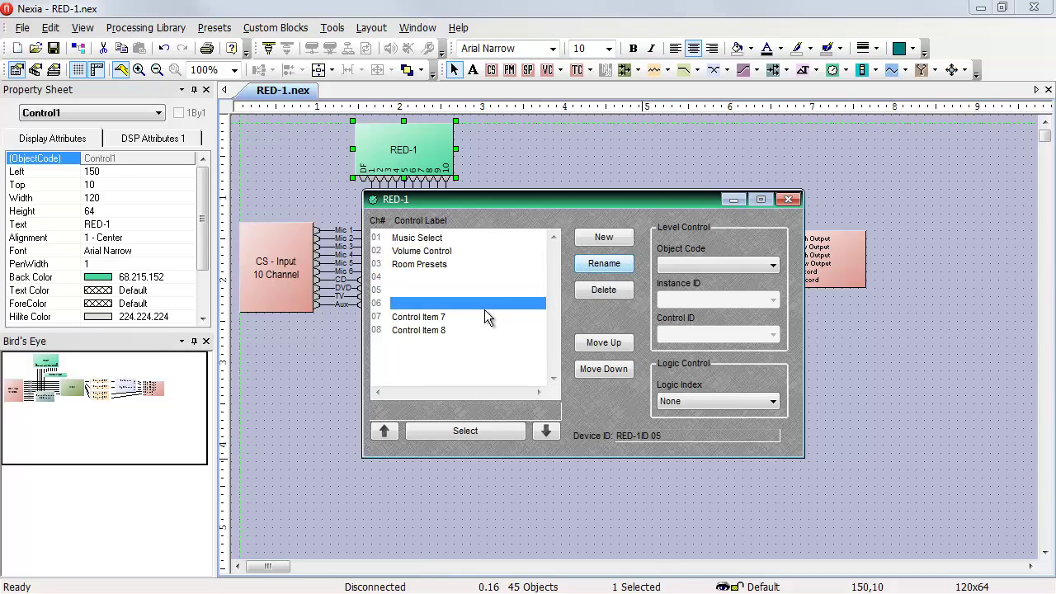
# - Clear the labels of RED-1 entries 07 and 08
pyautogui.click(485, 317)
pyautogui.click(594, 264)
pyautogui.press('BackSpace')
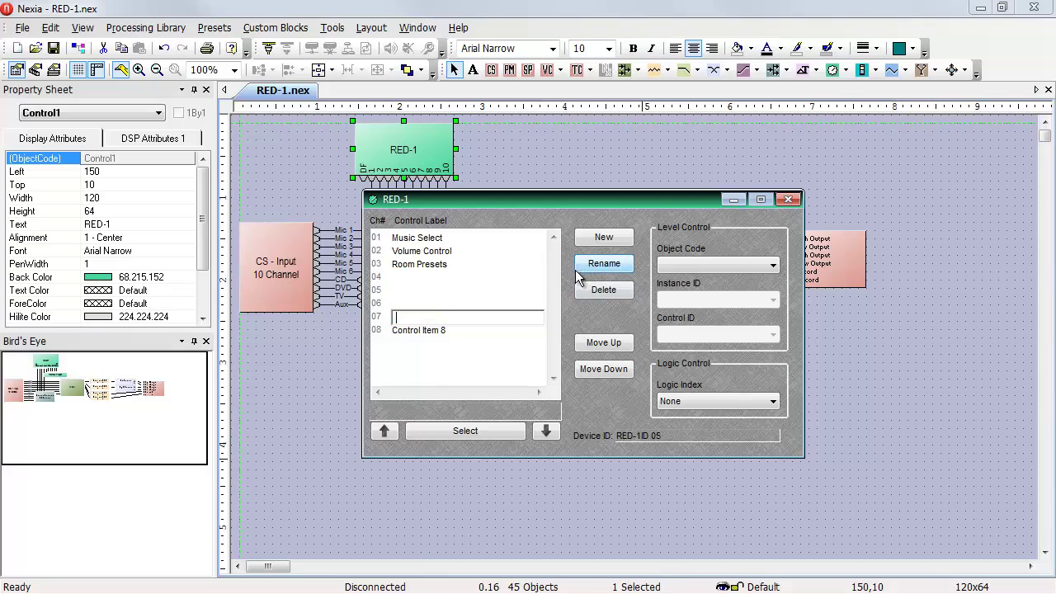
pyautogui.press('Return')
pyautogui.click(460, 331)
pyautogui.click(596, 265)
pyautogui.press('BackSpace')
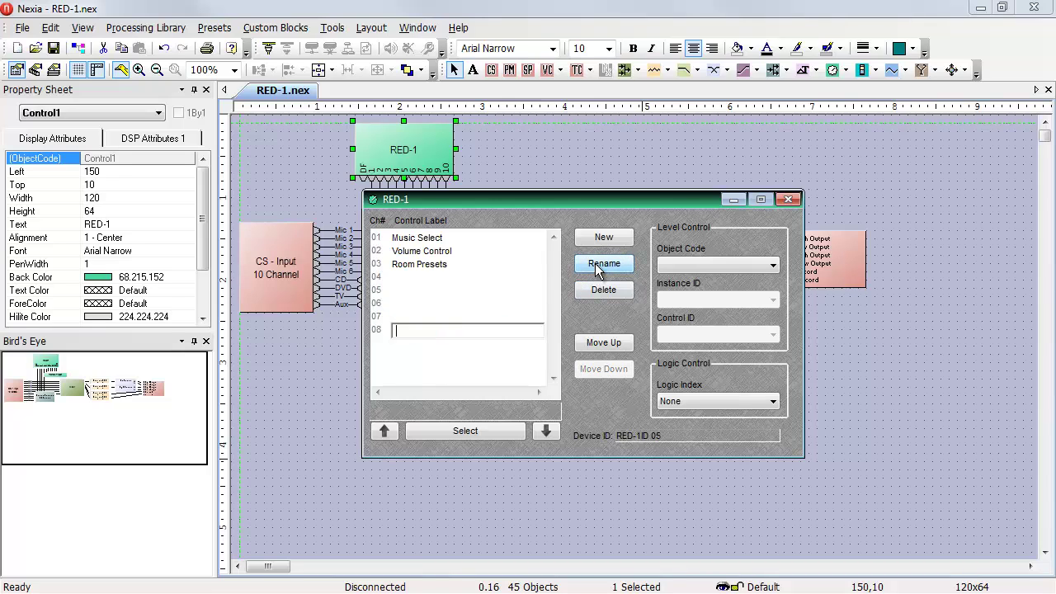
pyautogui.press('Return')
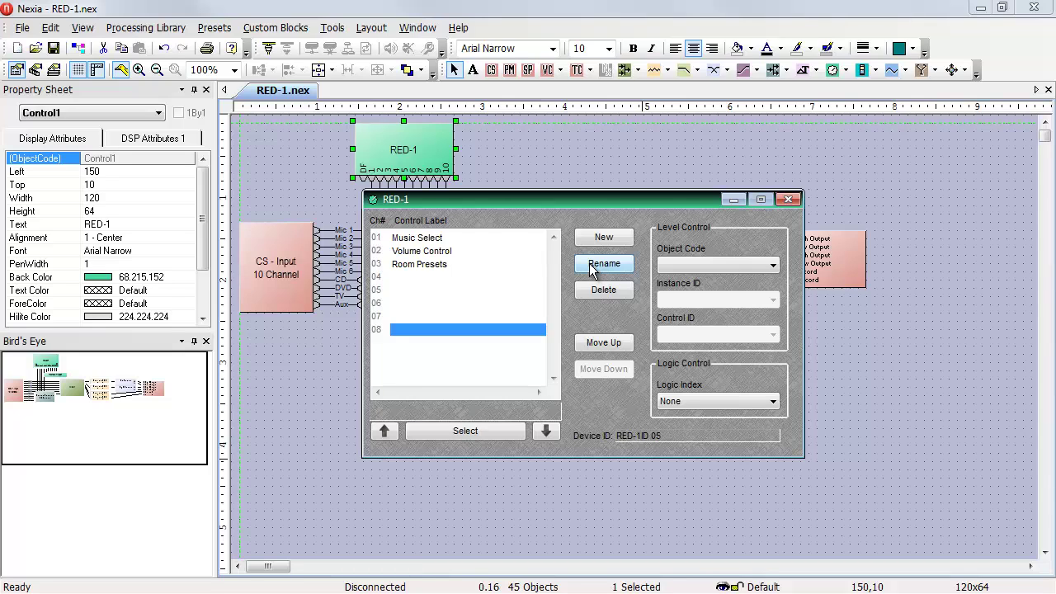
# - Create preset 'Main Menu' (ID 1003) containing only RED-1, save it and close the editor
pyautogui.click(593, 266)
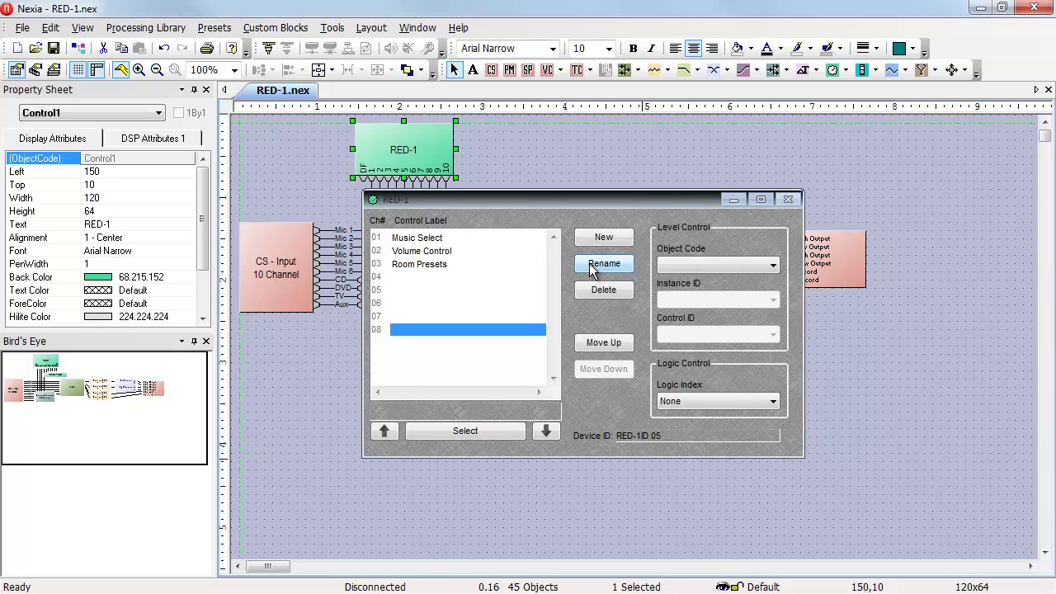
pyautogui.click(213, 29)
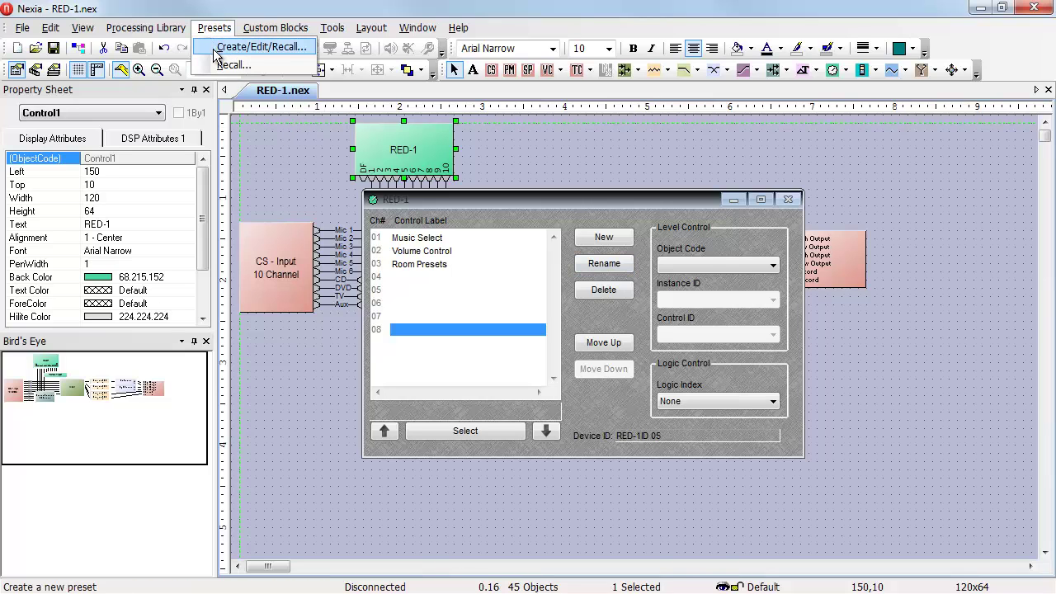
pyautogui.click(217, 48)
pyautogui.click(804, 284)
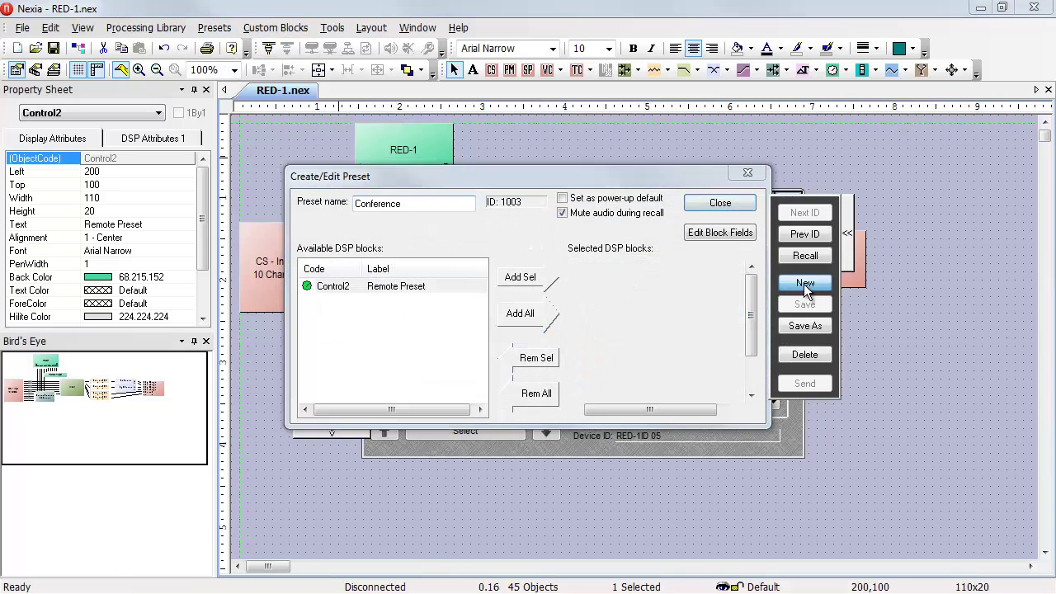
pyautogui.doubleClick(414, 205)
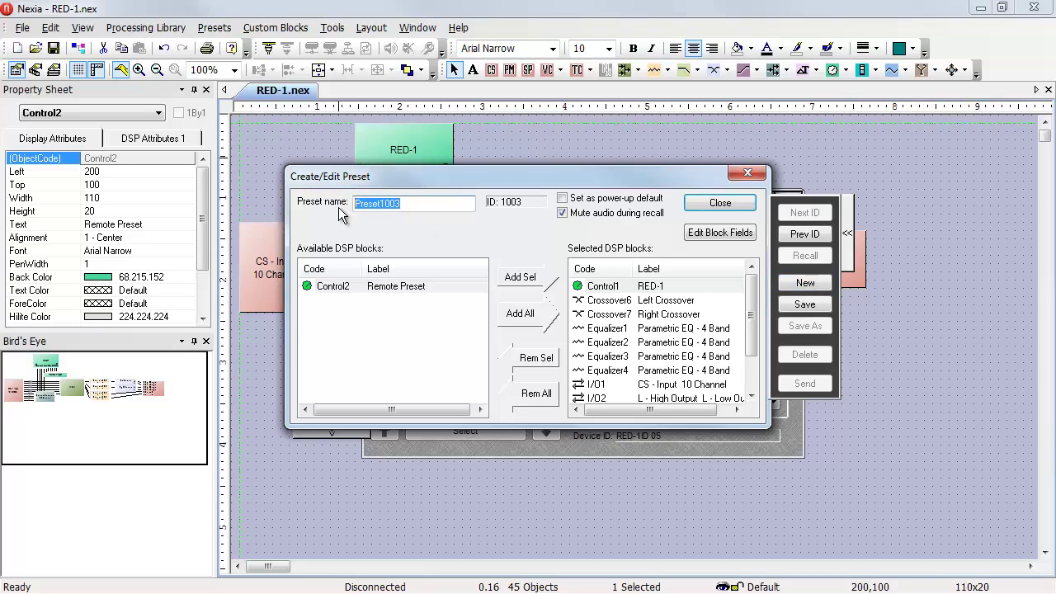
pyautogui.write('Main Menu')
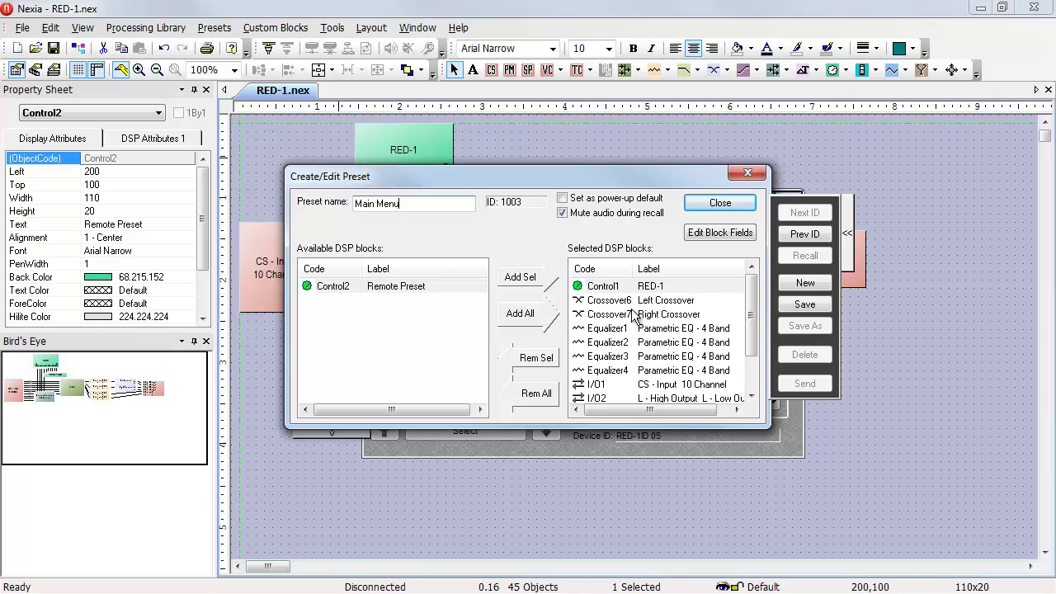
pyautogui.click(537, 396)
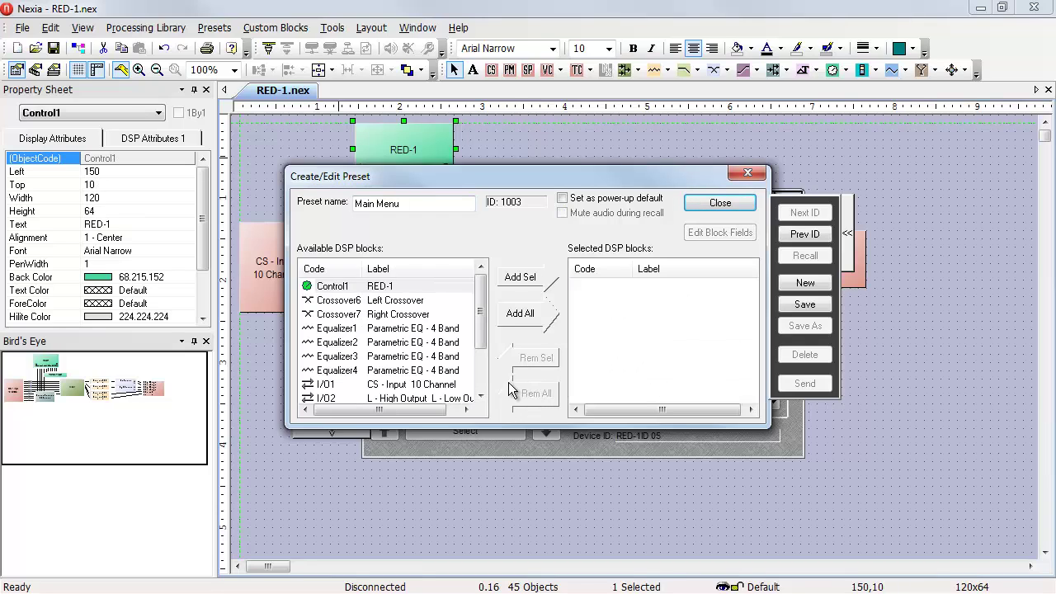
pyautogui.click(375, 289)
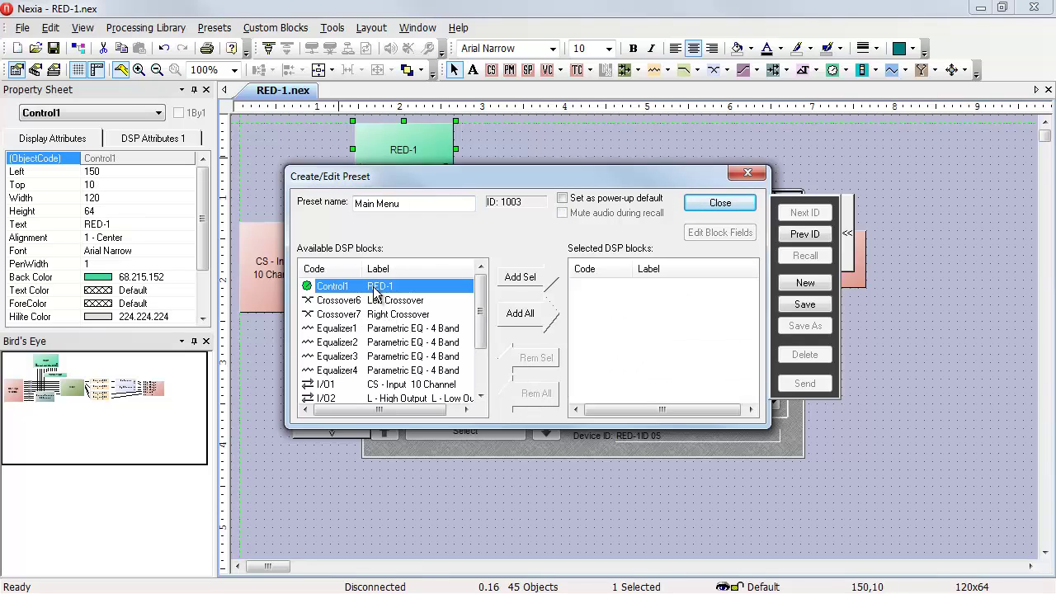
pyautogui.click(533, 282)
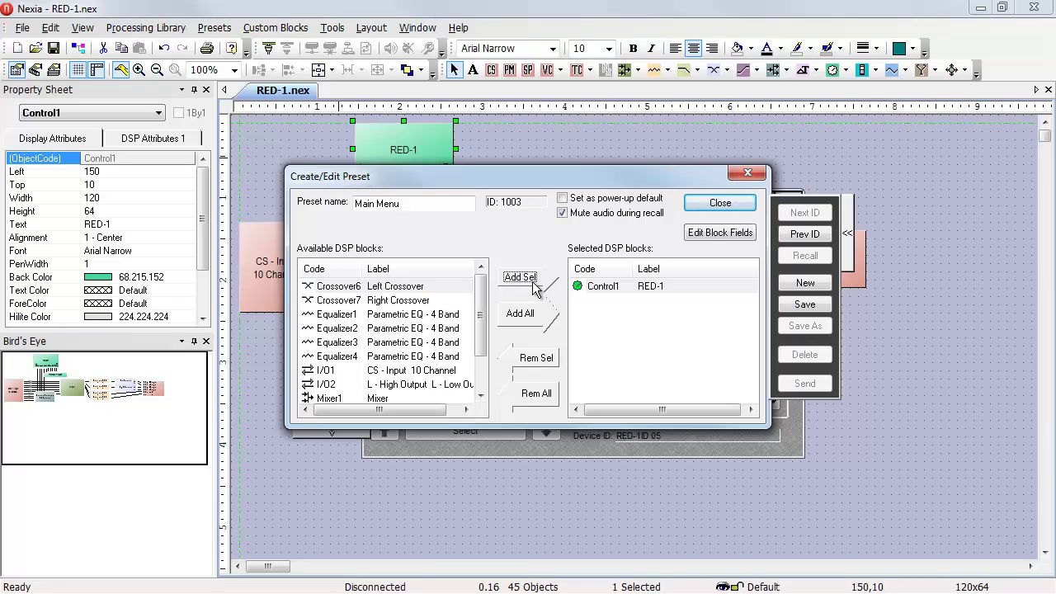
pyautogui.click(802, 305)
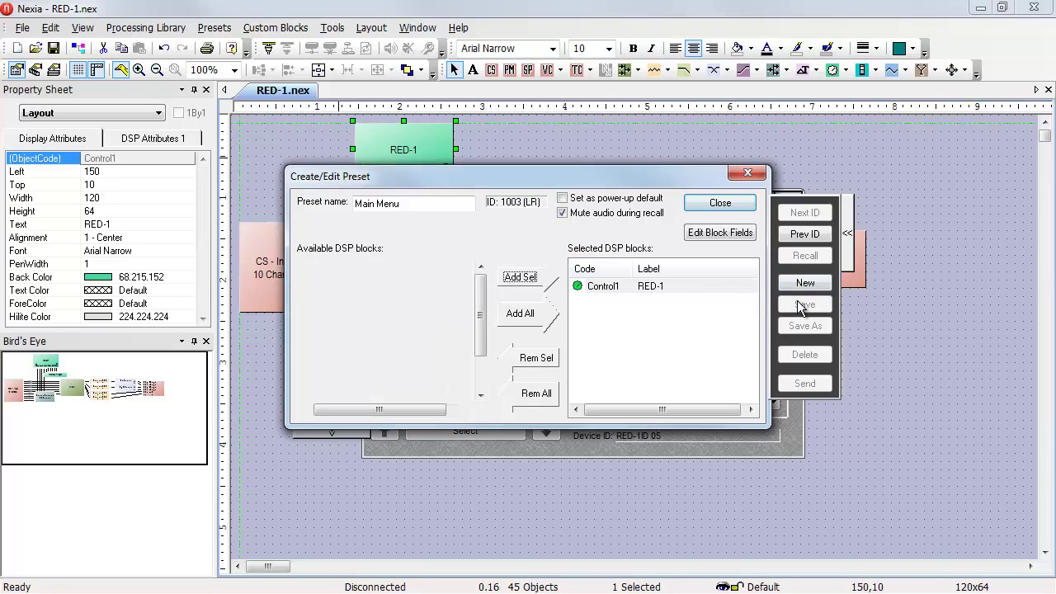
pyautogui.click(743, 202)
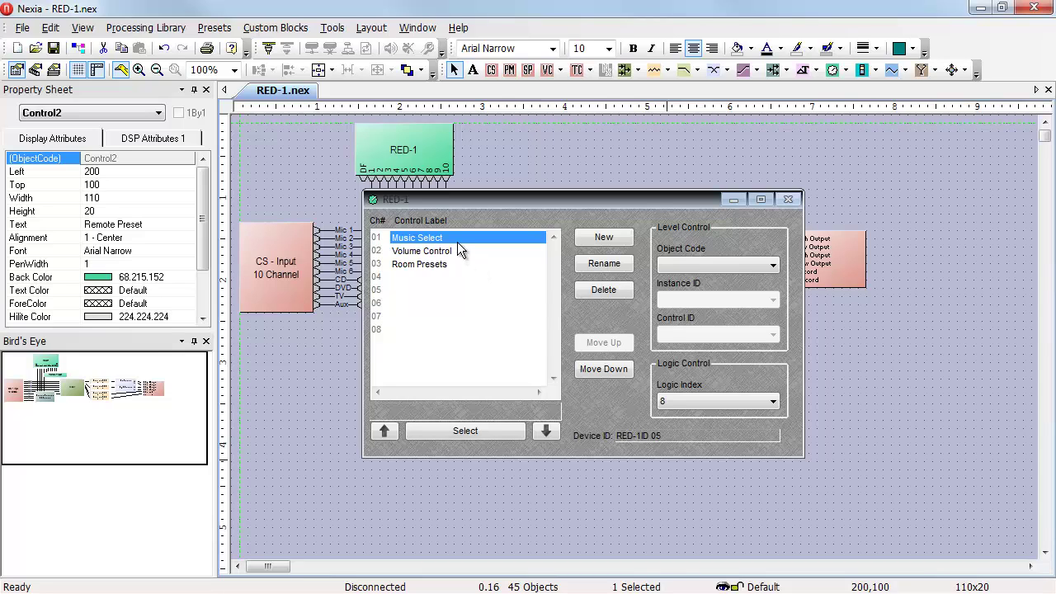
# - Rename entry 01 to '< Back' and set its logic index to 7
pyautogui.click(588, 263)
pyautogui.write('< Back')
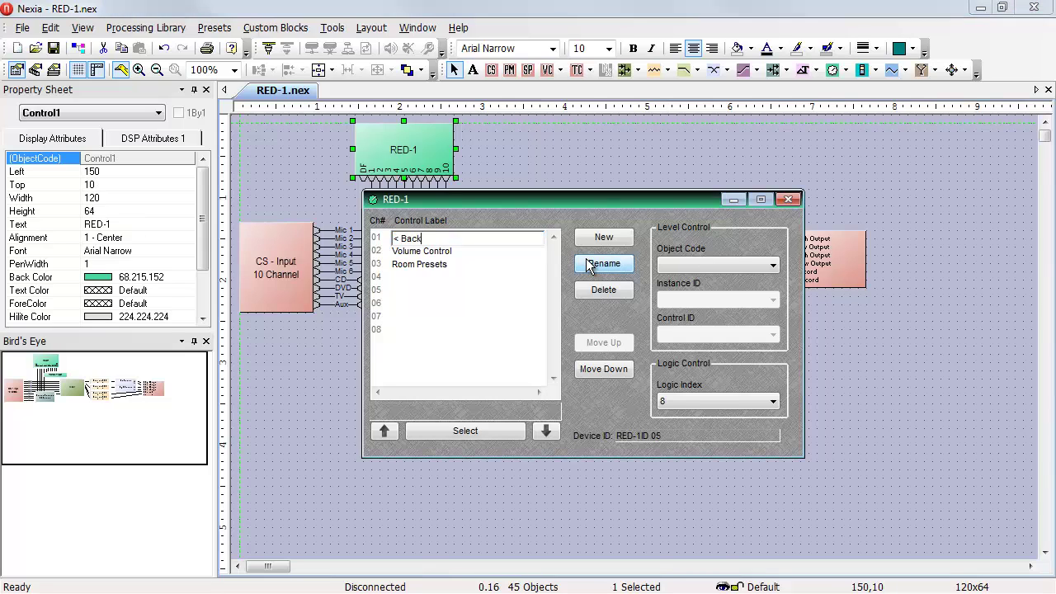
pyautogui.click(707, 401)
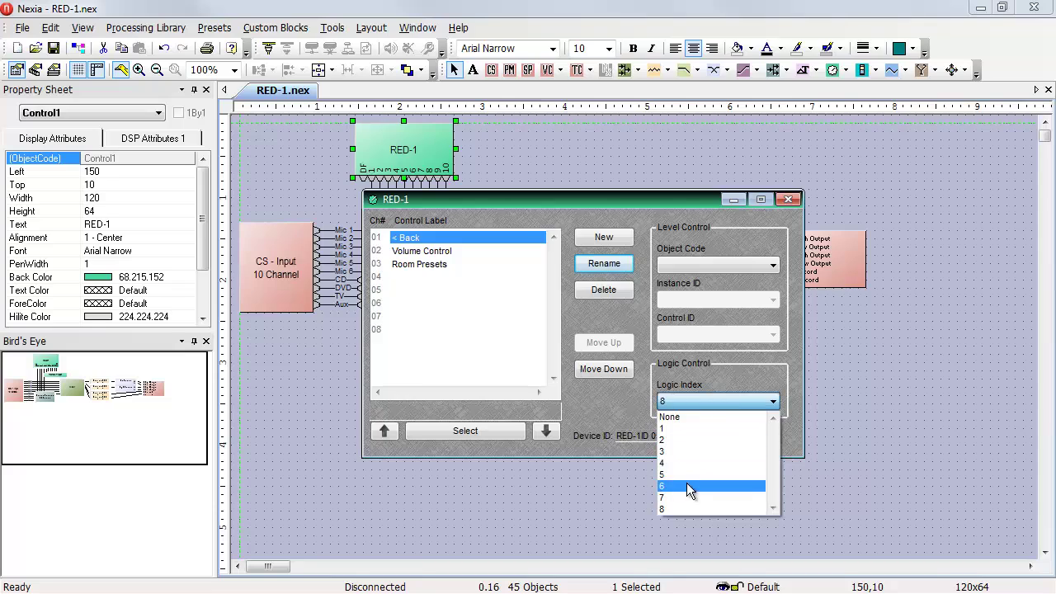
pyautogui.click(688, 499)
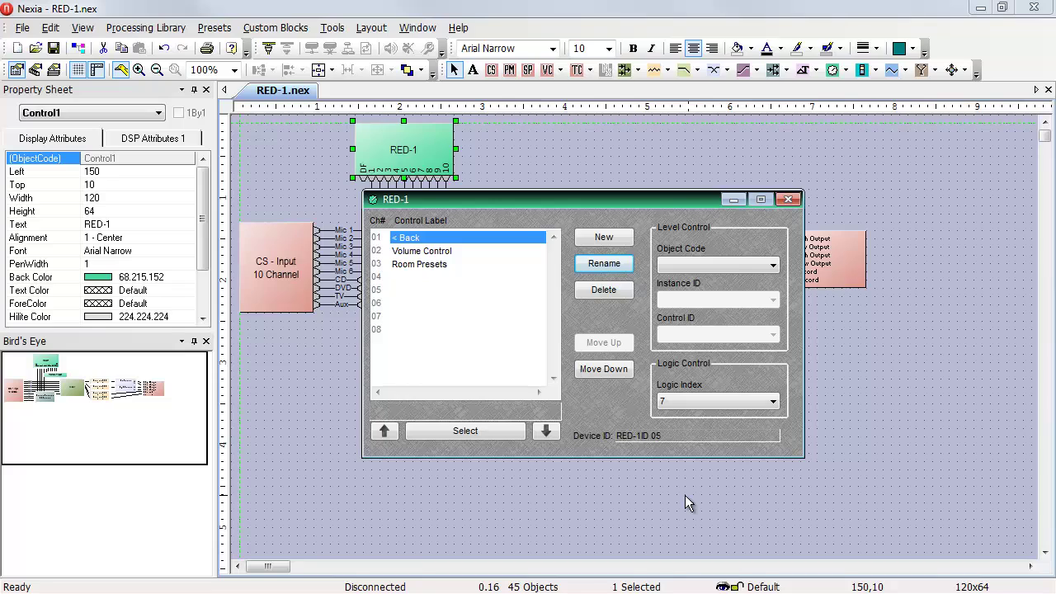
# - Relabel the Volume Control entry and set its logic index to 1
pyautogui.click(433, 251)
pyautogui.click(611, 273)
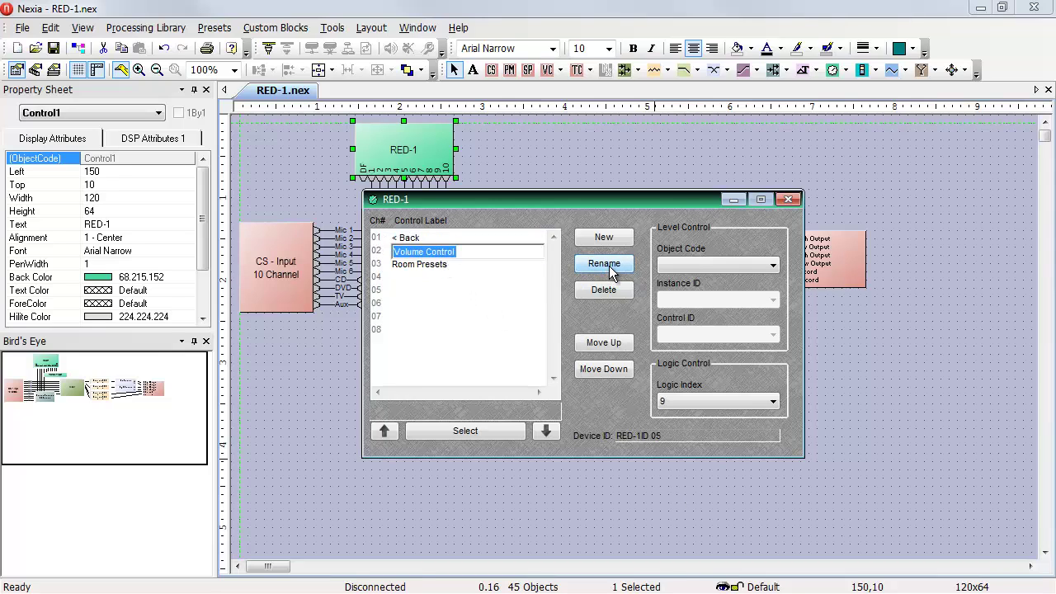
pyautogui.write('VO')
pyautogui.click(696, 401)
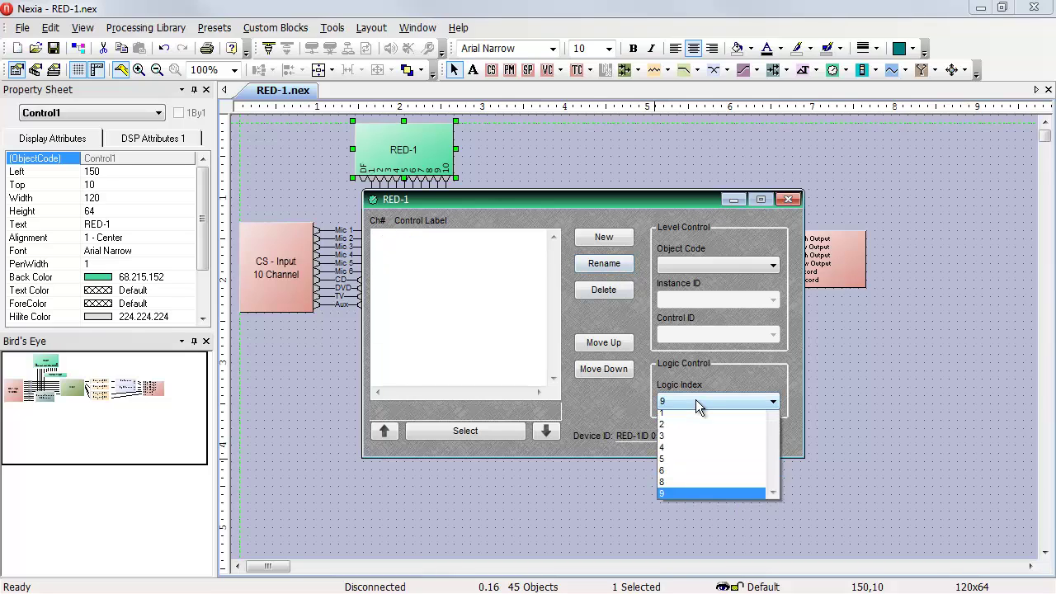
pyautogui.scroll(1, 695, 445)
pyautogui.click(696, 424)
# - Rename the Room Presets entry to 'DVD', then bring up the preset editor
pyautogui.click(436, 265)
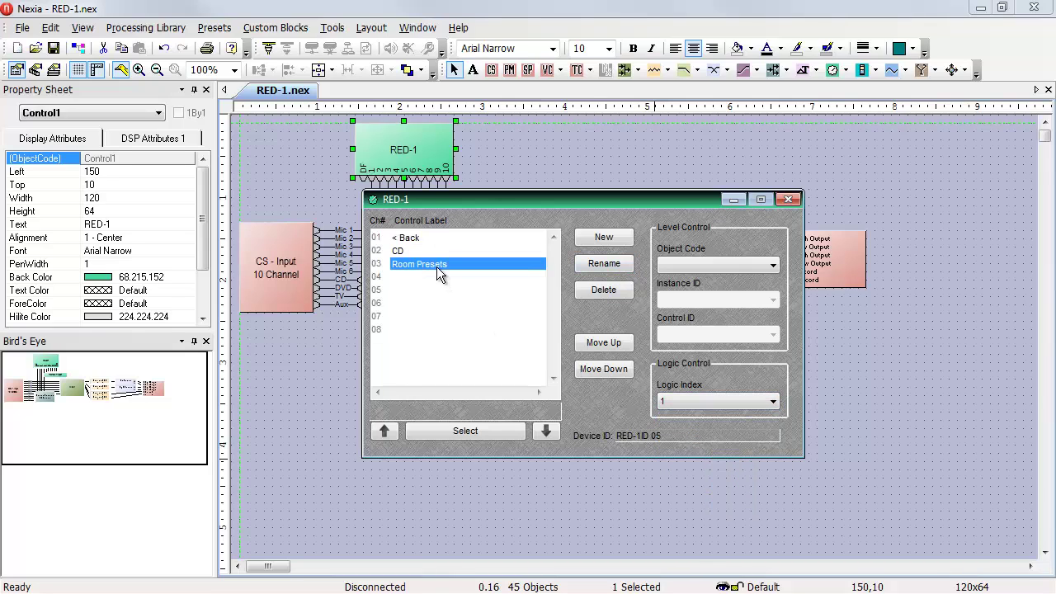
pyautogui.click(609, 269)
pyautogui.write('DV')
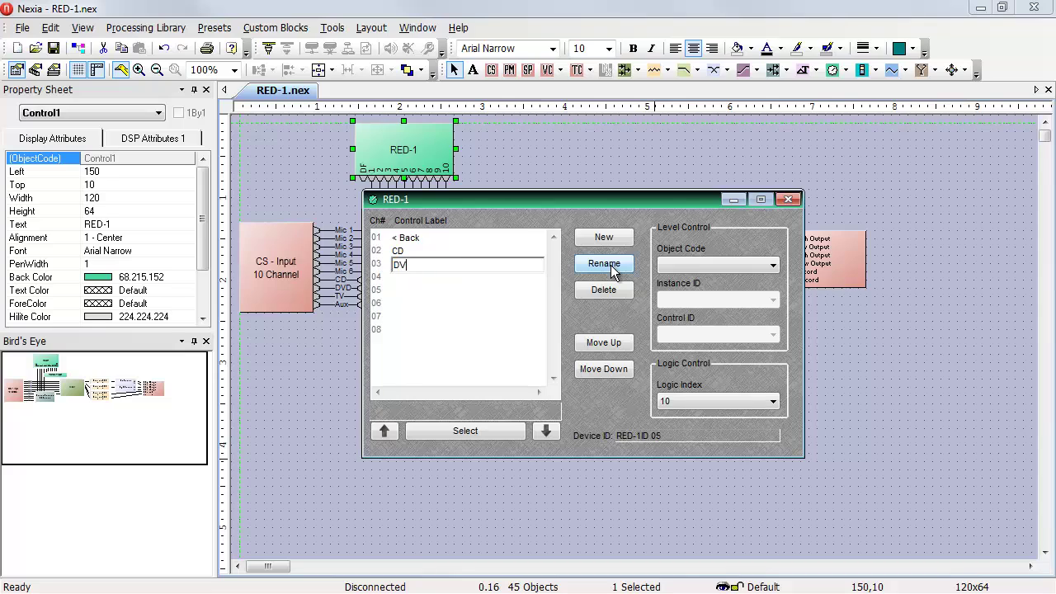
pyautogui.write('D')
pyautogui.press('Return')
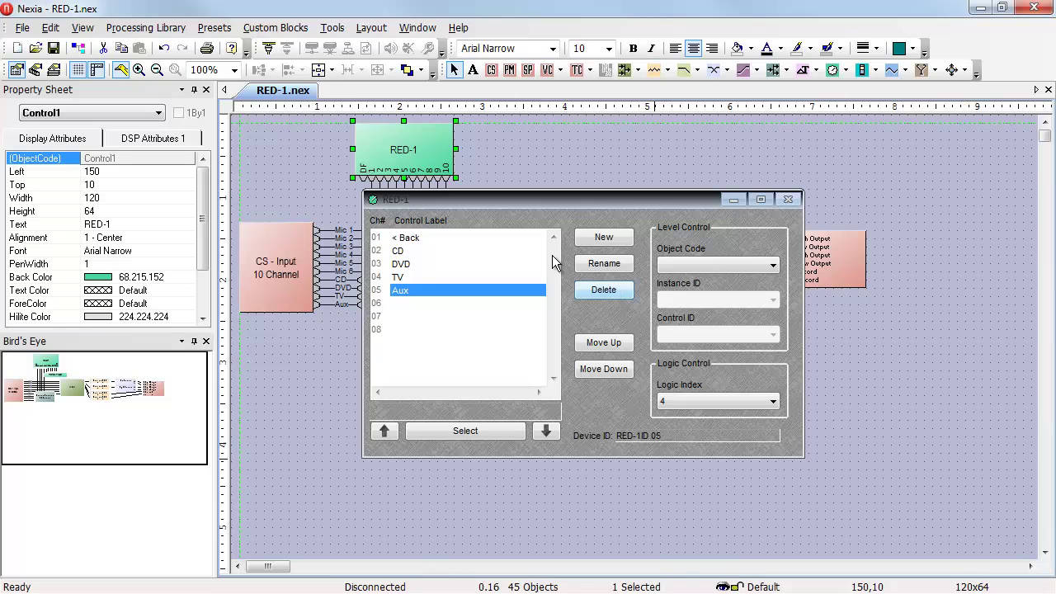
pyautogui.click(214, 28)
pyautogui.click(231, 50)
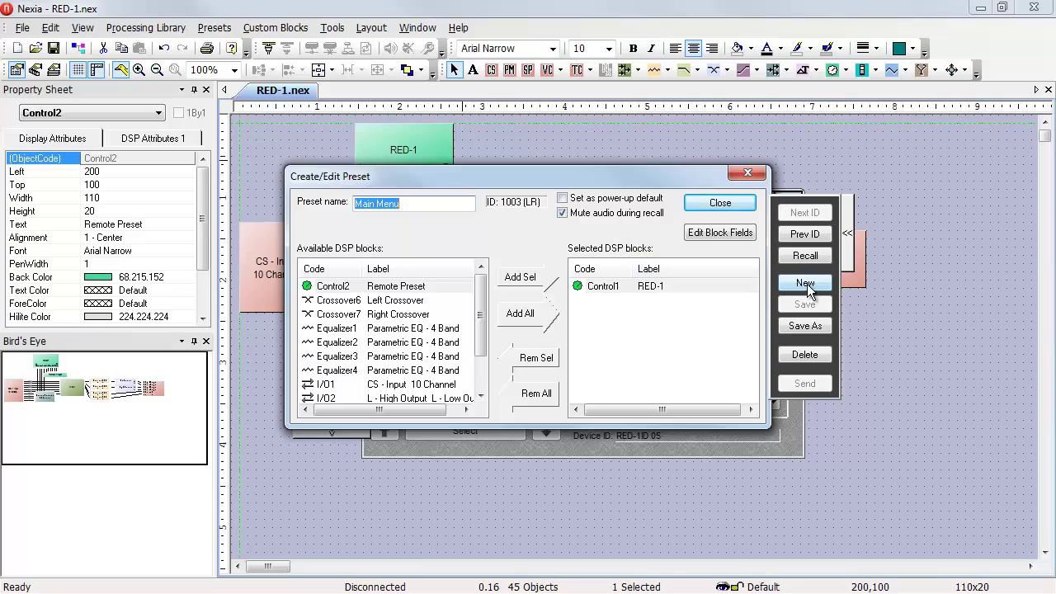
# - Create preset 'Music Select' (ID 1004) holding only RED-1, save it and close the editor
pyautogui.click(807, 284)
pyautogui.moveTo(438, 199); pyautogui.dragTo(312, 213)
pyautogui.write('M')
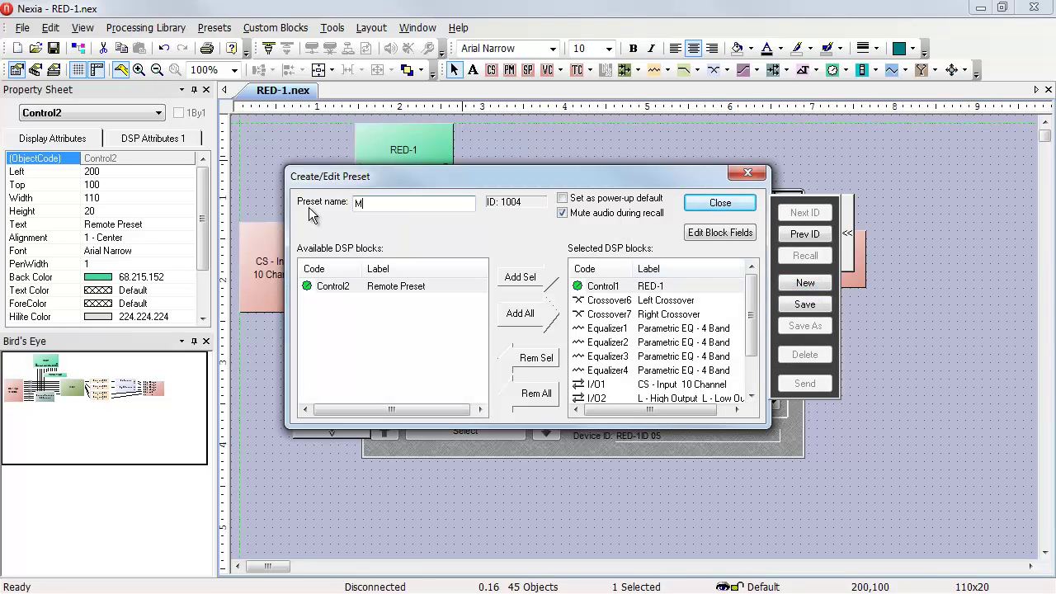
pyautogui.write('usic Select')
pyautogui.click(538, 397)
pyautogui.click(375, 286)
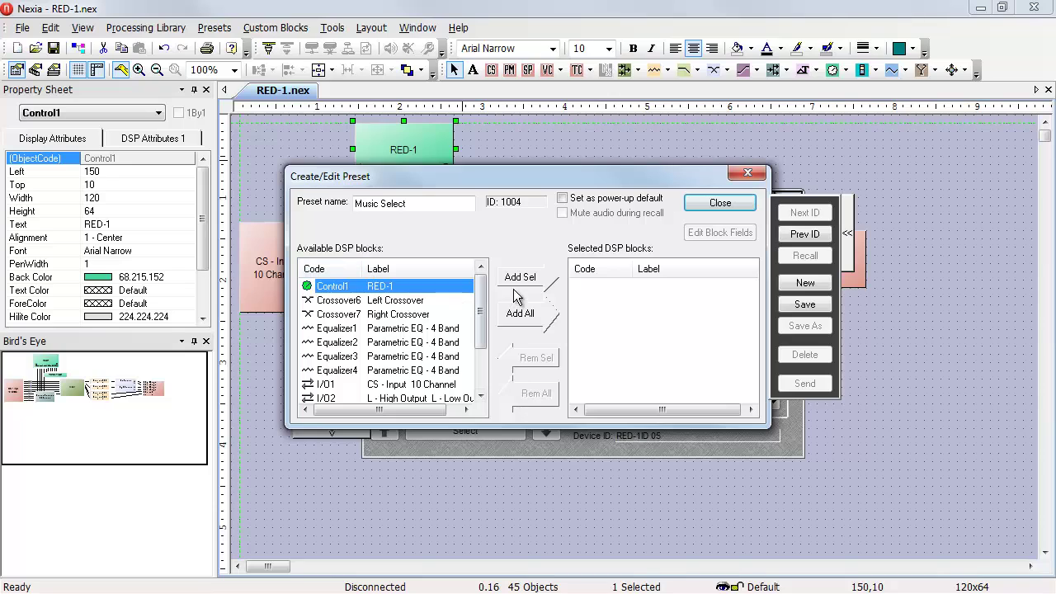
pyautogui.click(527, 280)
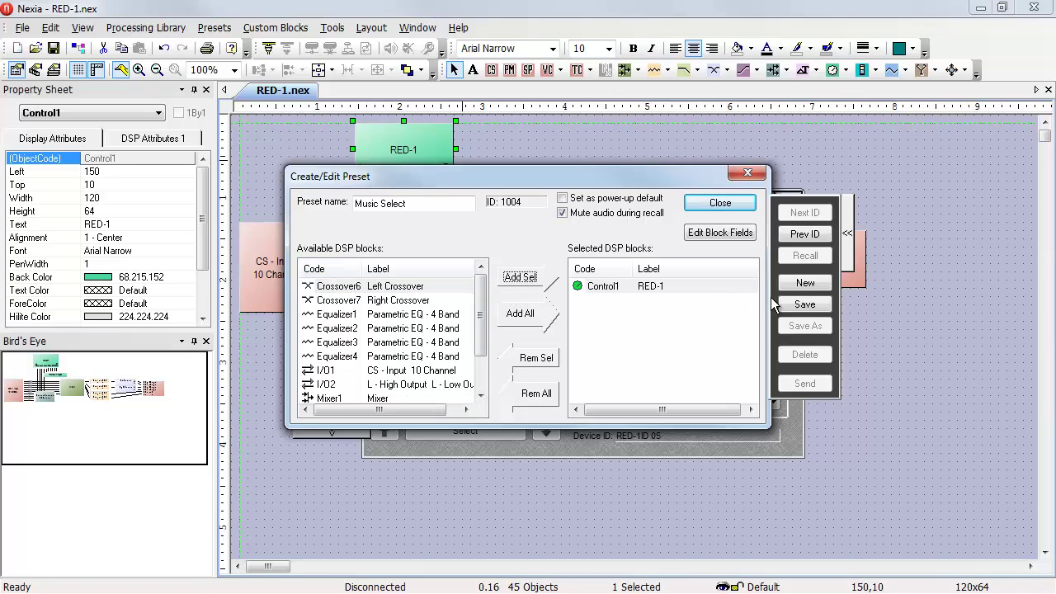
pyautogui.click(805, 305)
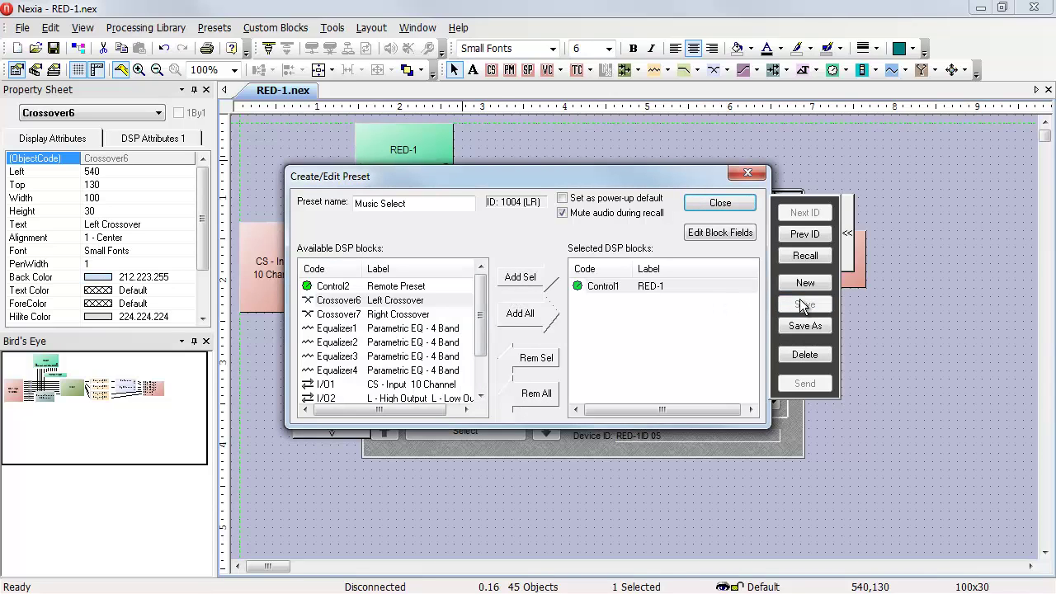
pyautogui.click(755, 171)
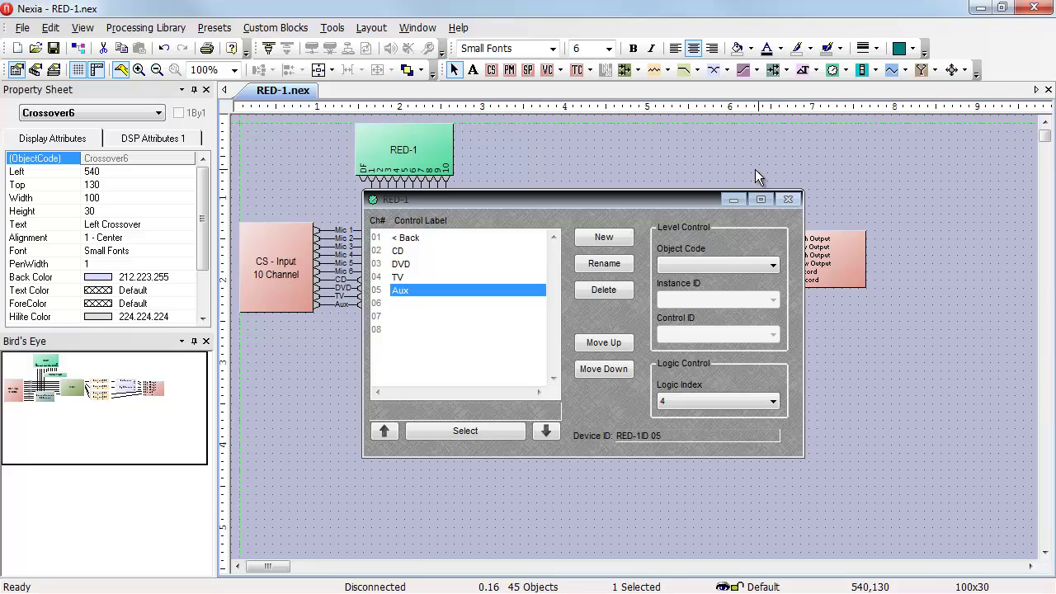
# - Rename the CD entry to 'Mic 1', set logic index None, and map it to a Mixer1 level input
pyautogui.click(406, 251)
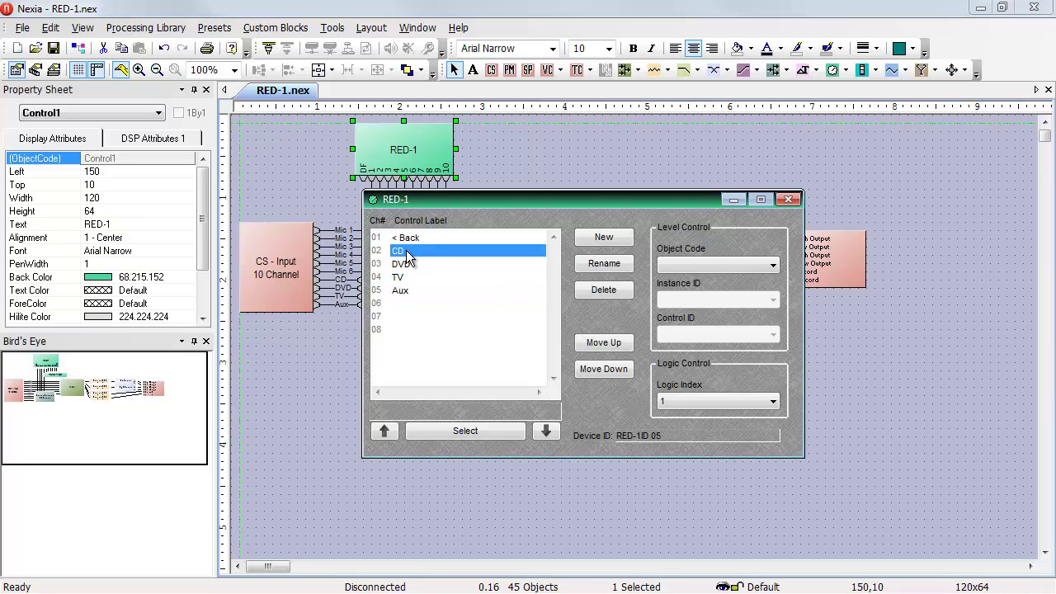
pyautogui.click(594, 264)
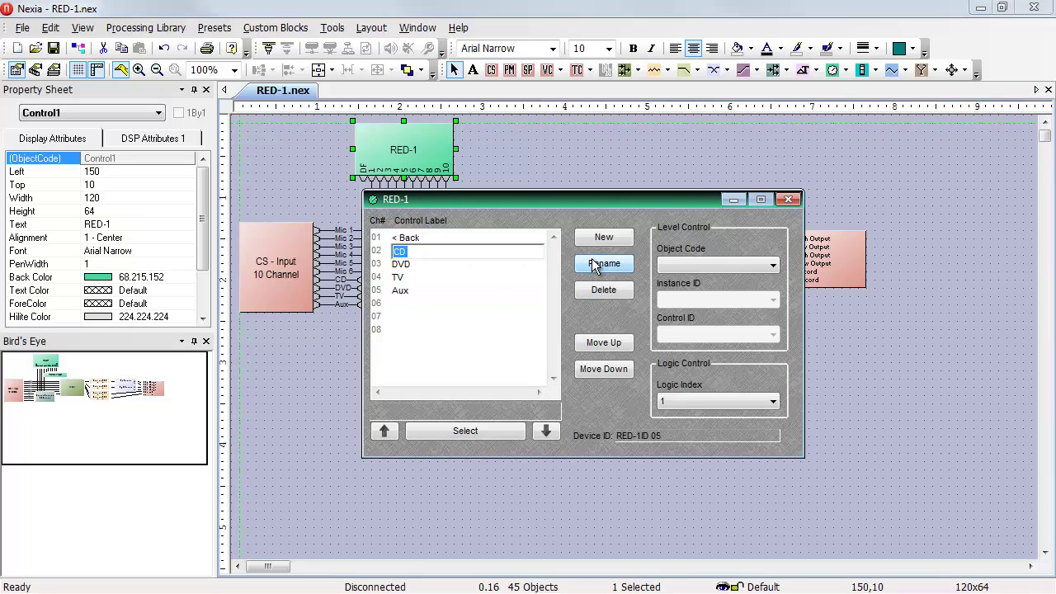
pyautogui.write('Mic 1')
pyautogui.click(706, 403)
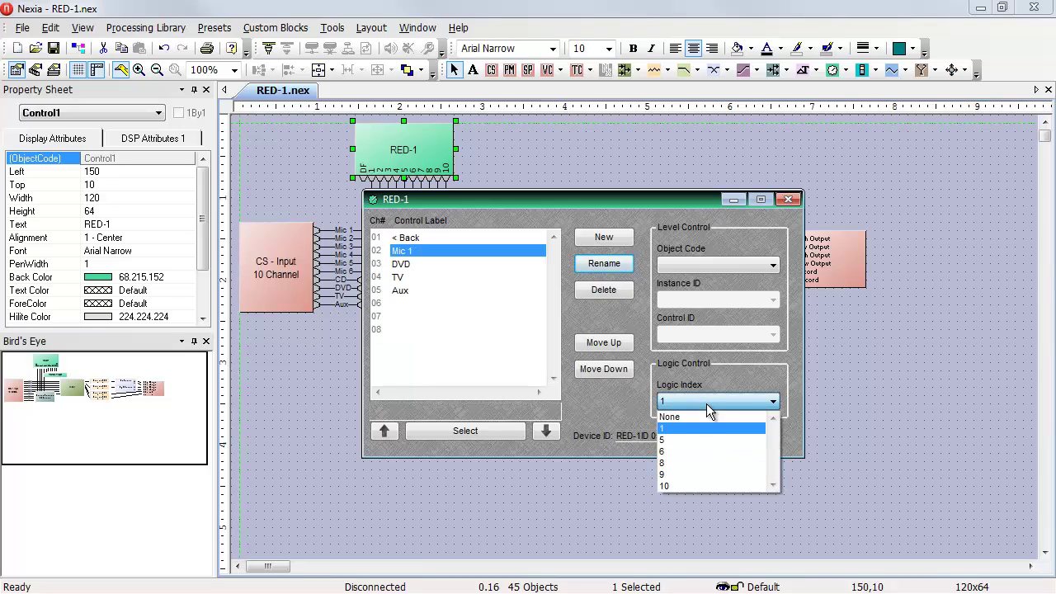
pyautogui.click(695, 417)
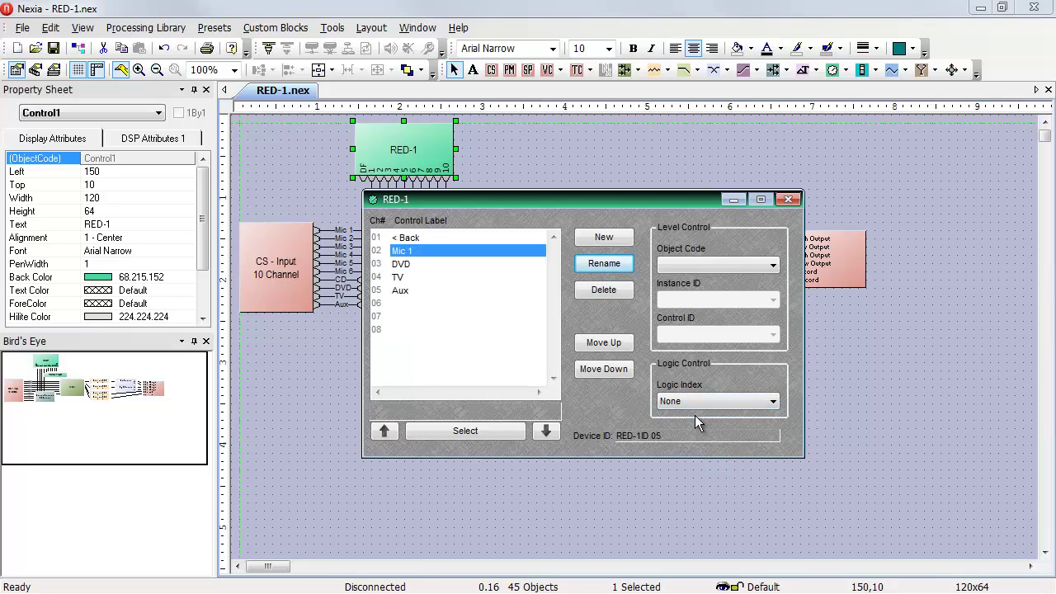
pyautogui.click(712, 262)
pyautogui.click(731, 385)
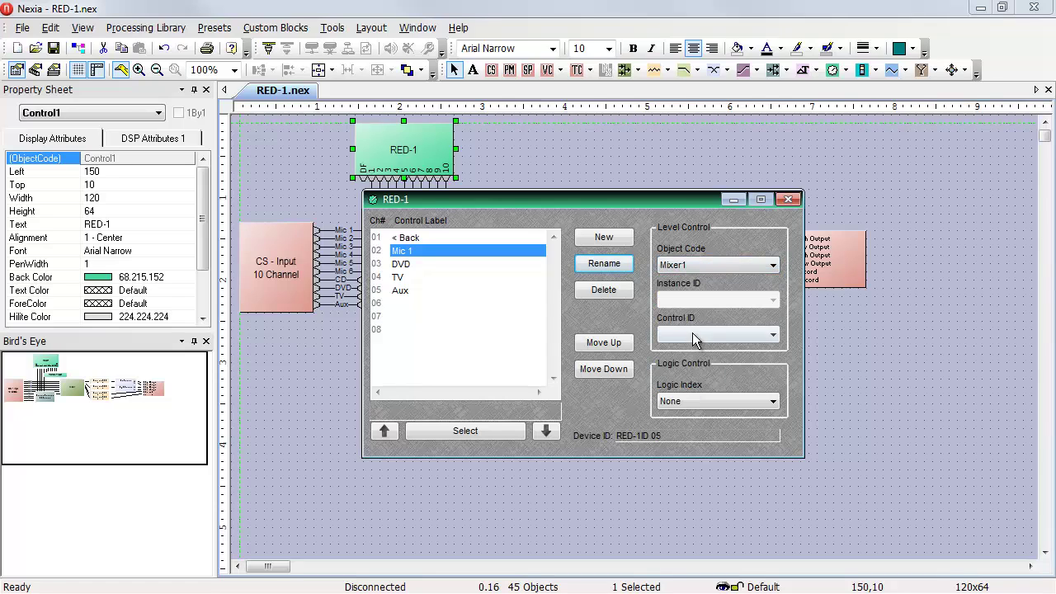
pyautogui.click(693, 335)
pyautogui.click(693, 363)
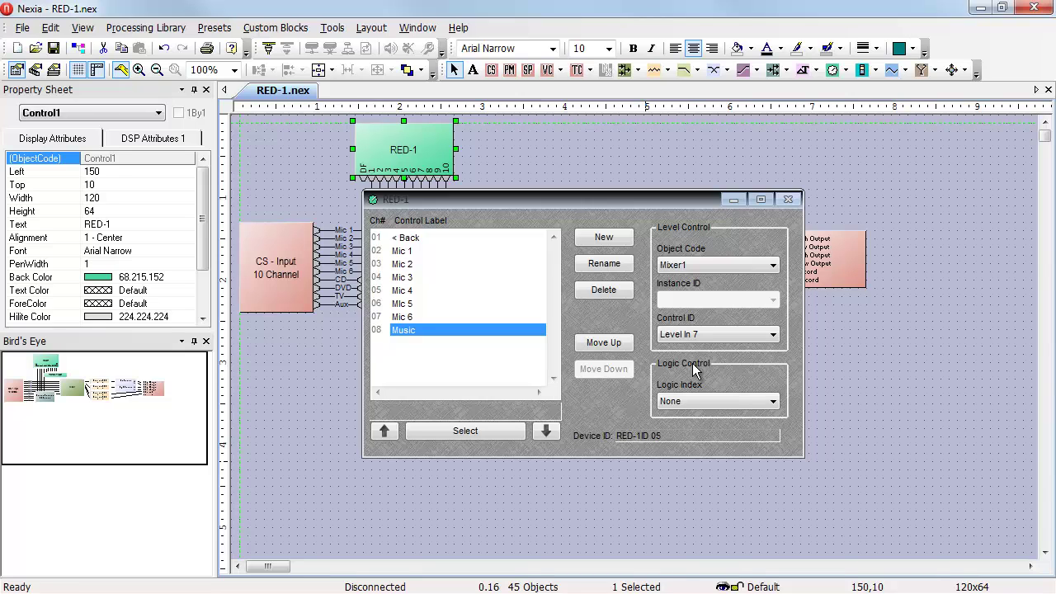
# - Create preset 'Volume' (ID 1005) containing only RED-1, save it and close the editor
pyautogui.click(215, 27)
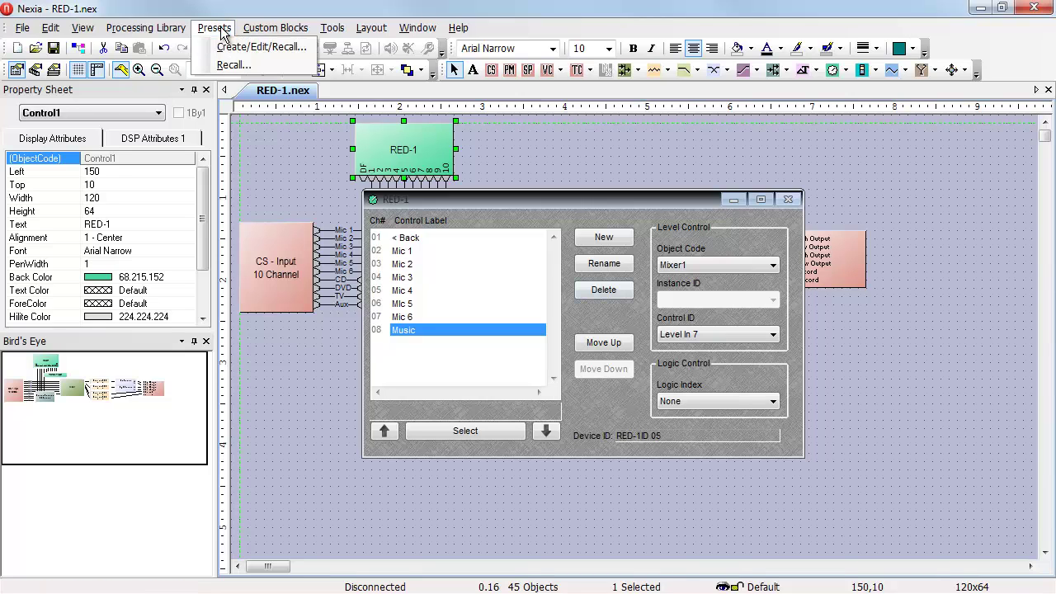
pyautogui.click(248, 43)
pyautogui.click(806, 282)
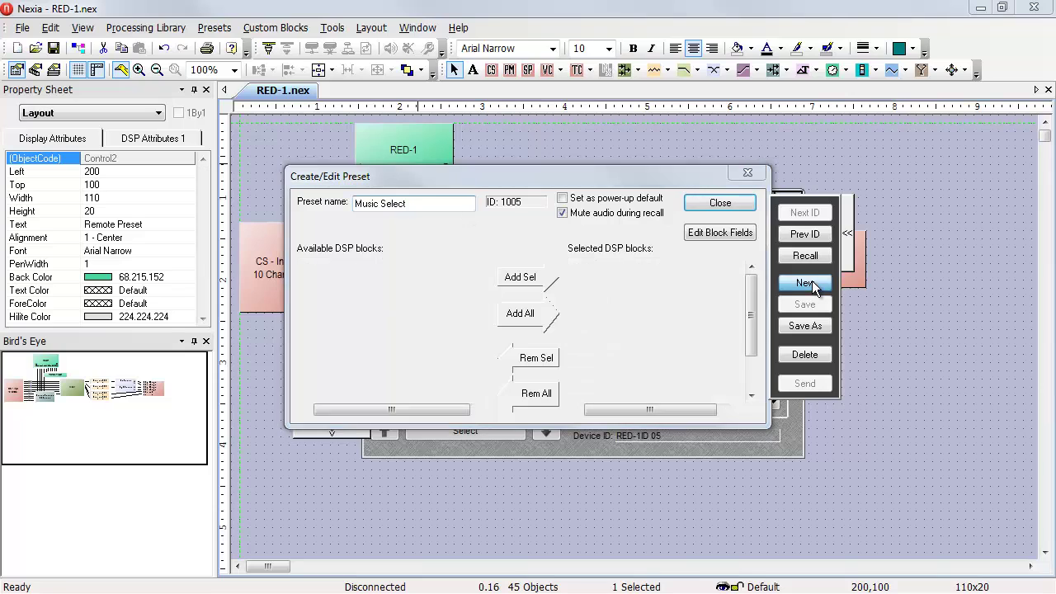
pyautogui.click(522, 402)
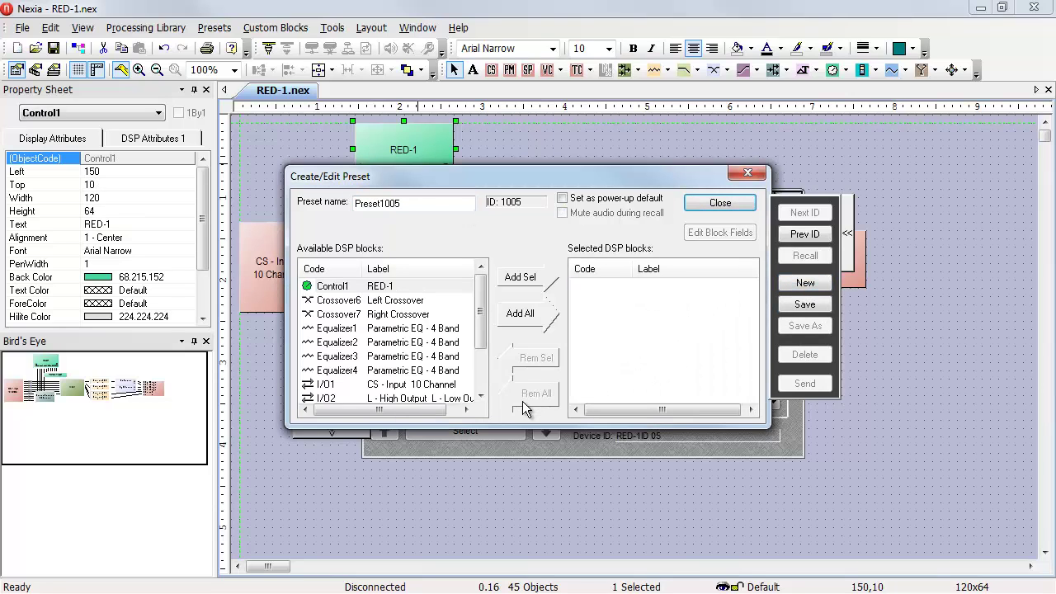
pyautogui.click(406, 289)
pyautogui.click(521, 278)
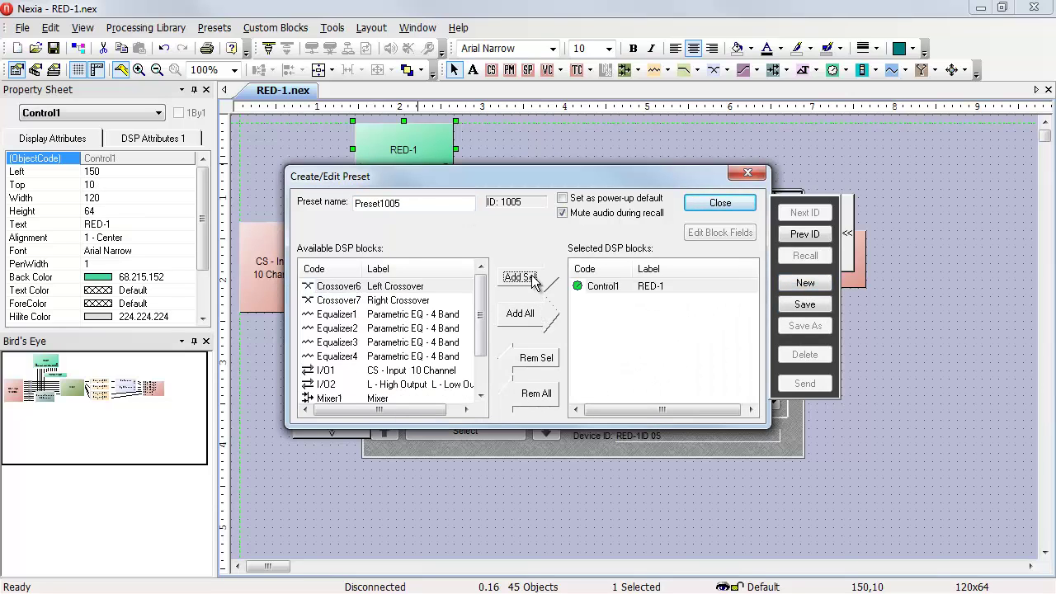
pyautogui.moveTo(410, 202); pyautogui.dragTo(338, 216)
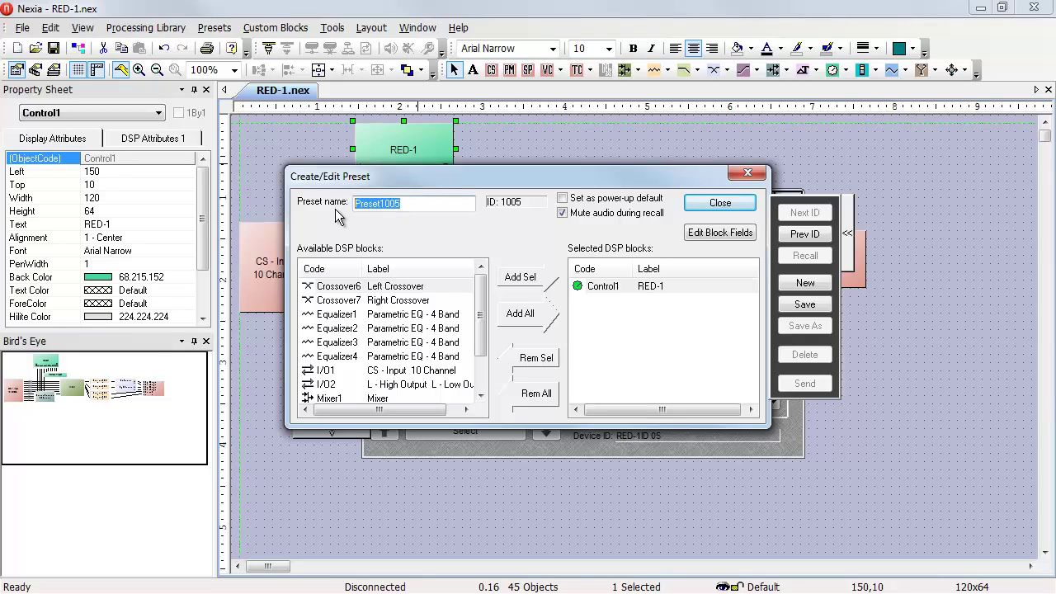
pyautogui.write('Volume')
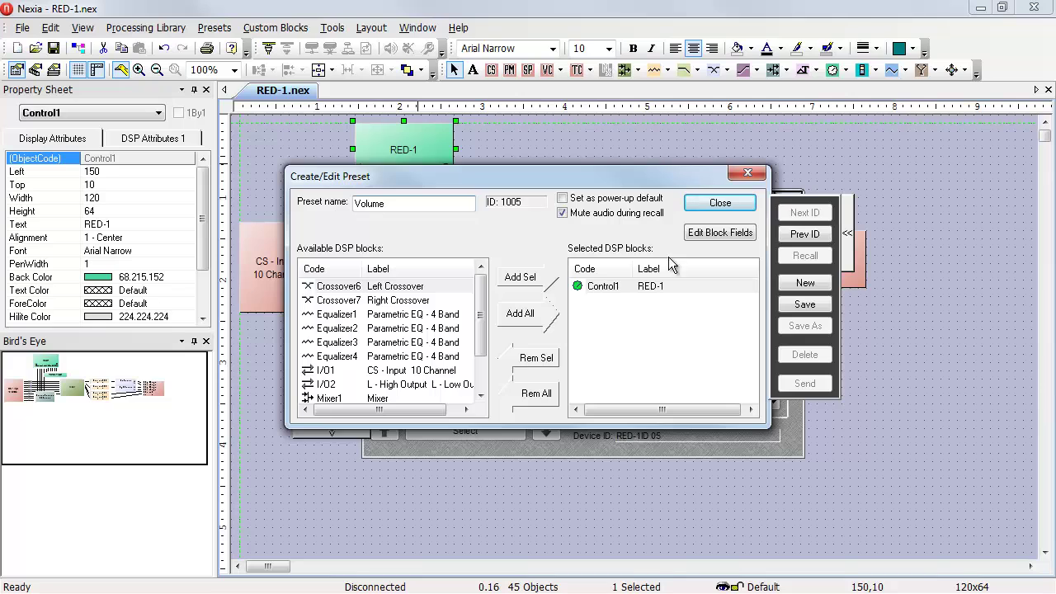
pyautogui.click(797, 307)
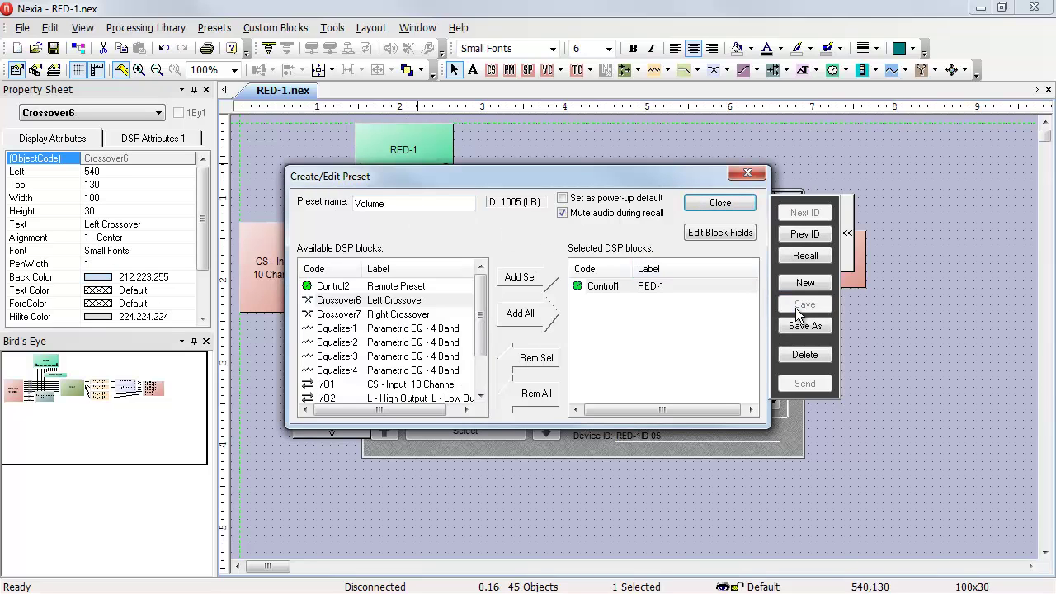
pyautogui.click(728, 201)
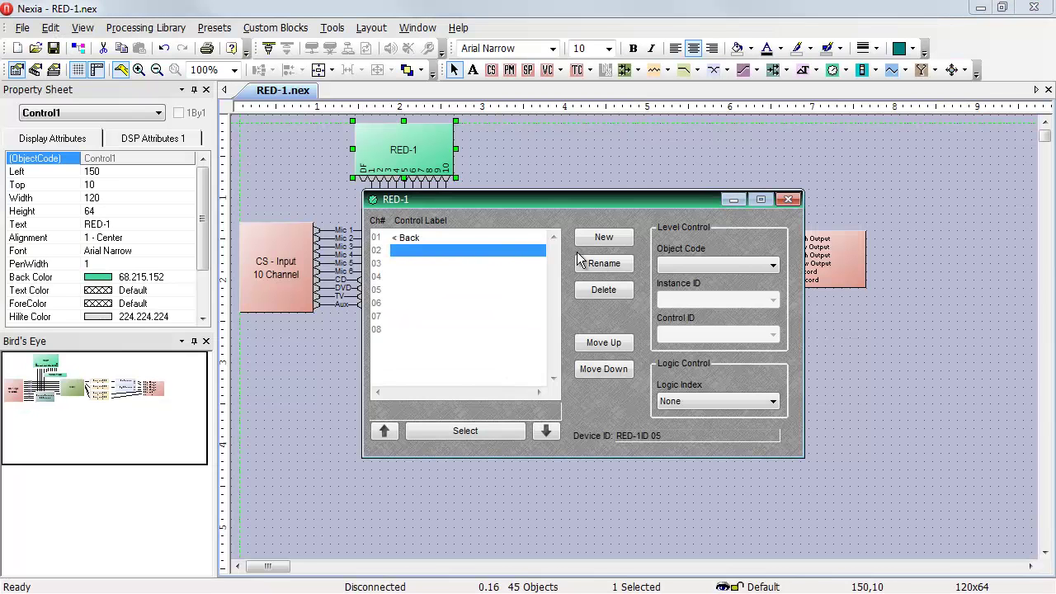
# - Name row 02 'Normal Preset' and set its logic index to 5
pyautogui.click(602, 269)
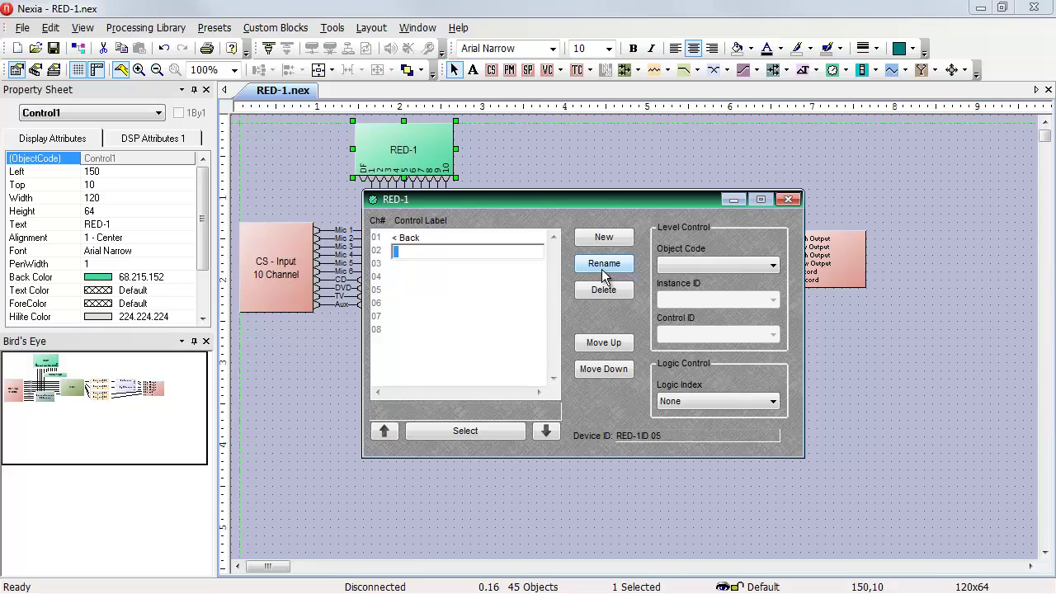
pyautogui.write('Normal Preset')
pyautogui.click(729, 402)
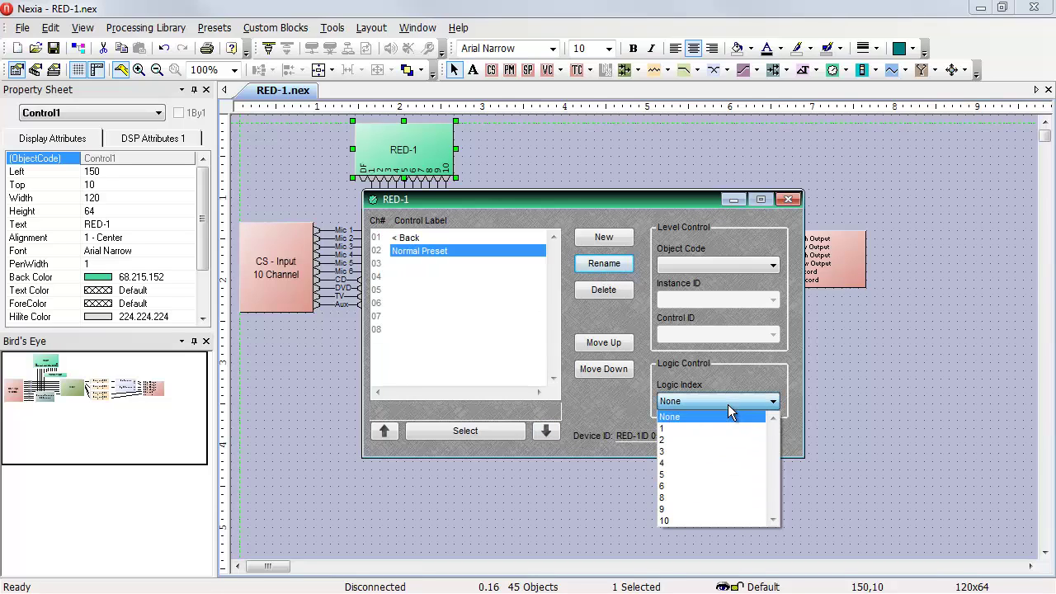
pyautogui.click(706, 475)
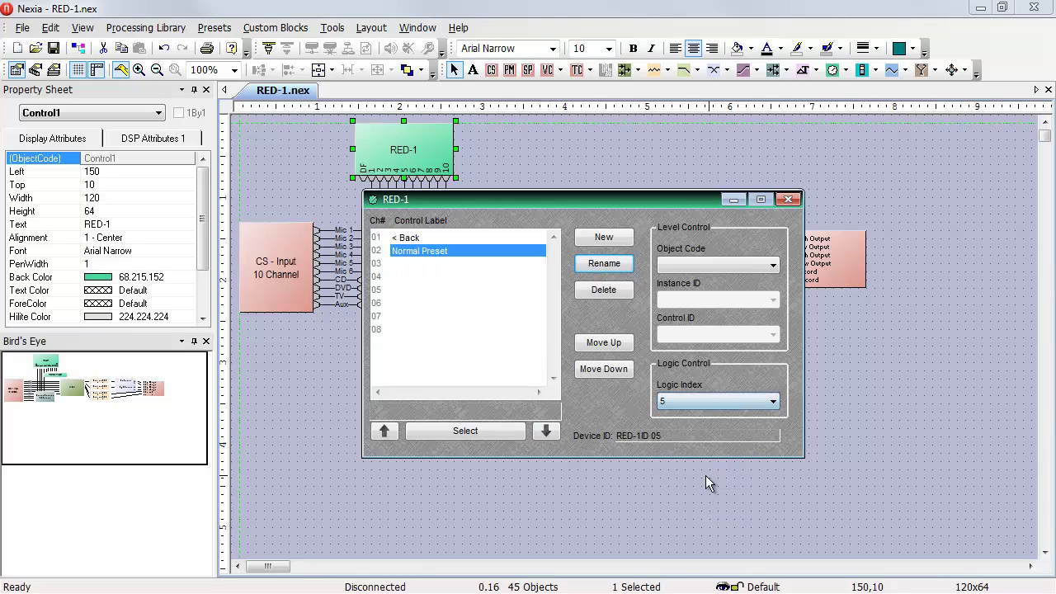
# - Name row 03 'Conference Preset' and set its logic index to 6
pyautogui.click(391, 262)
pyautogui.click(619, 266)
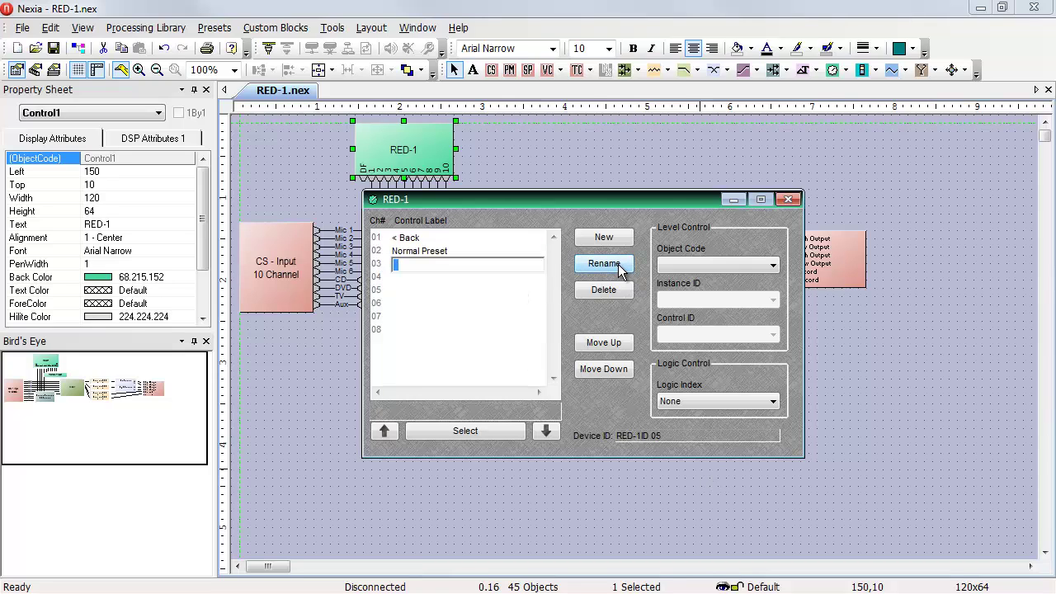
pyautogui.write('Conference Preset')
pyautogui.click(687, 407)
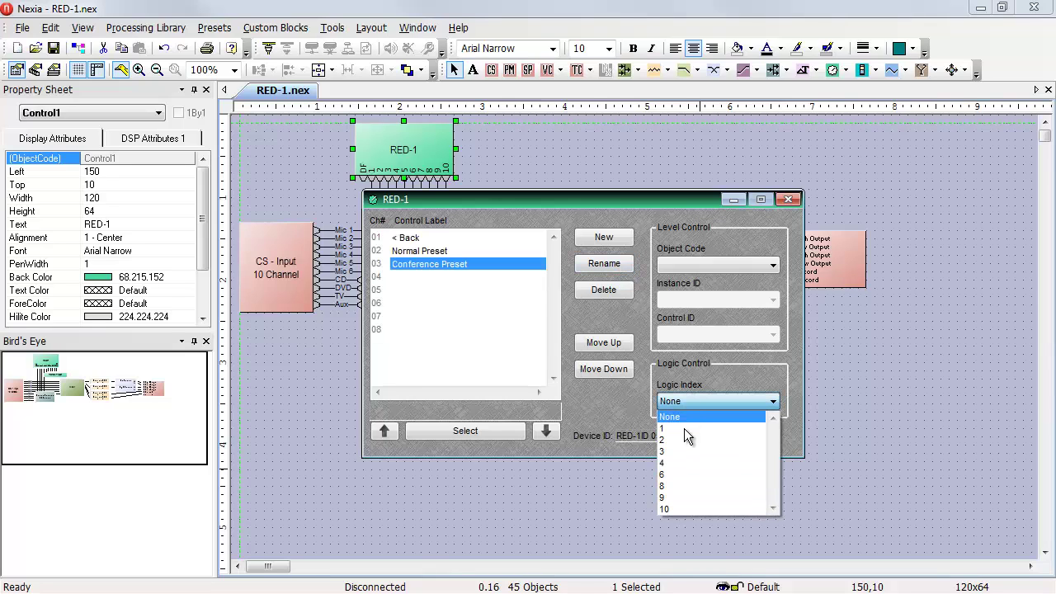
pyautogui.click(675, 475)
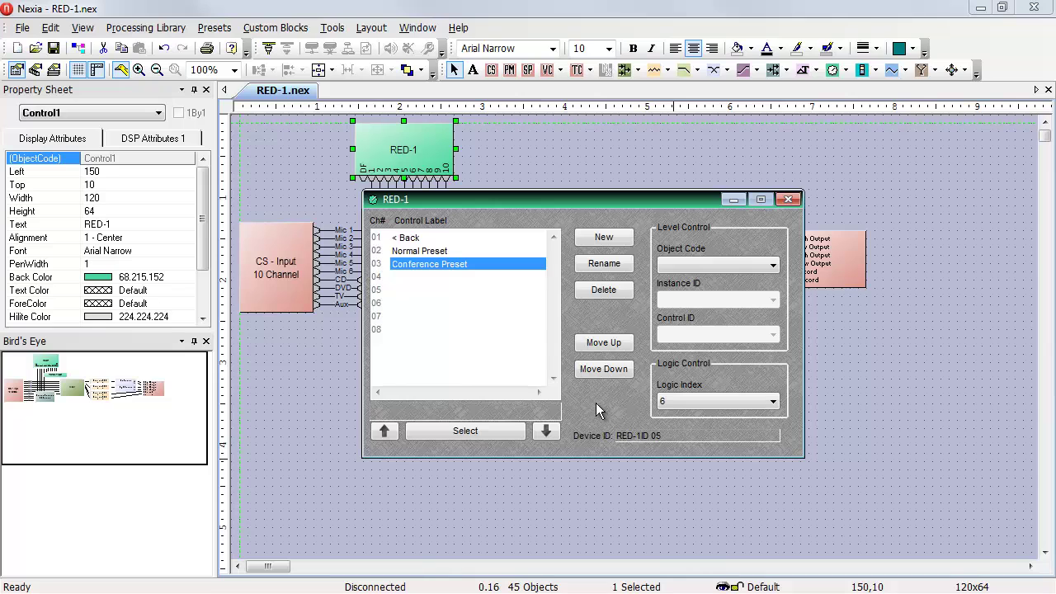
# - Create a new preset in the preset editor and name it 'Room Presets'
pyautogui.click(214, 27)
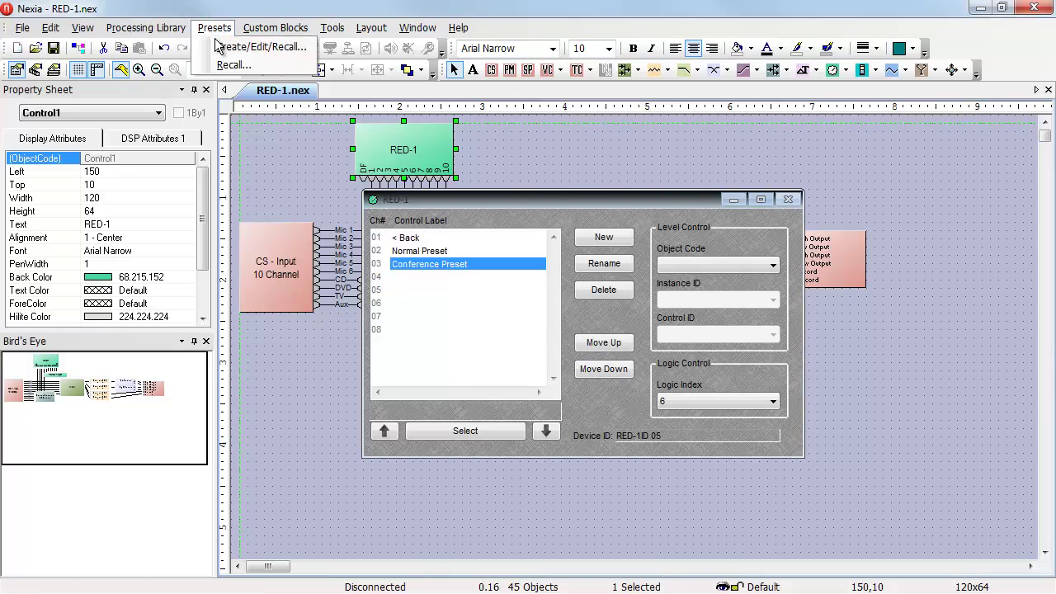
pyautogui.click(220, 49)
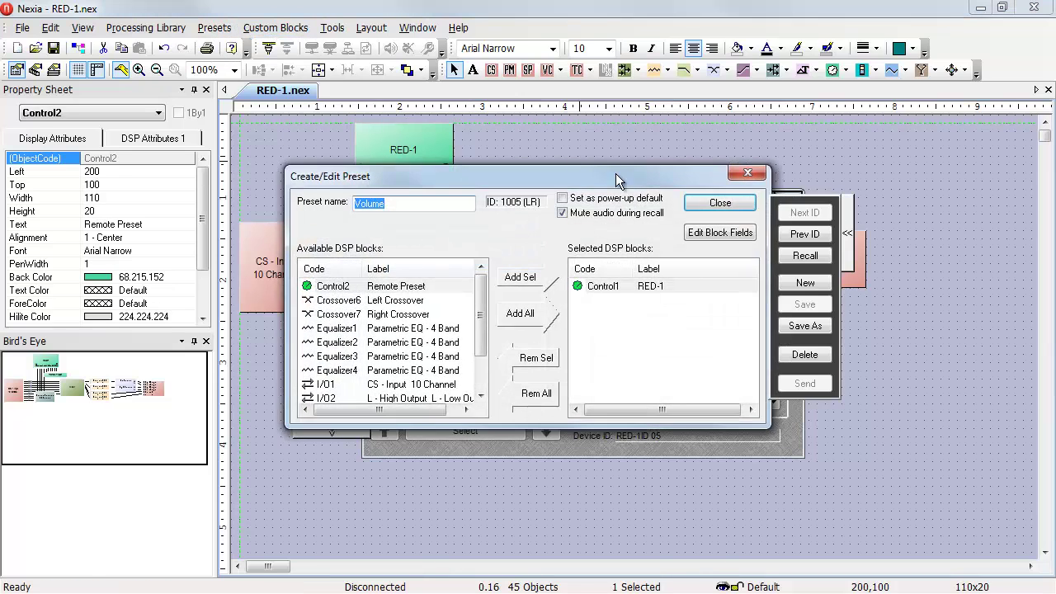
pyautogui.click(792, 285)
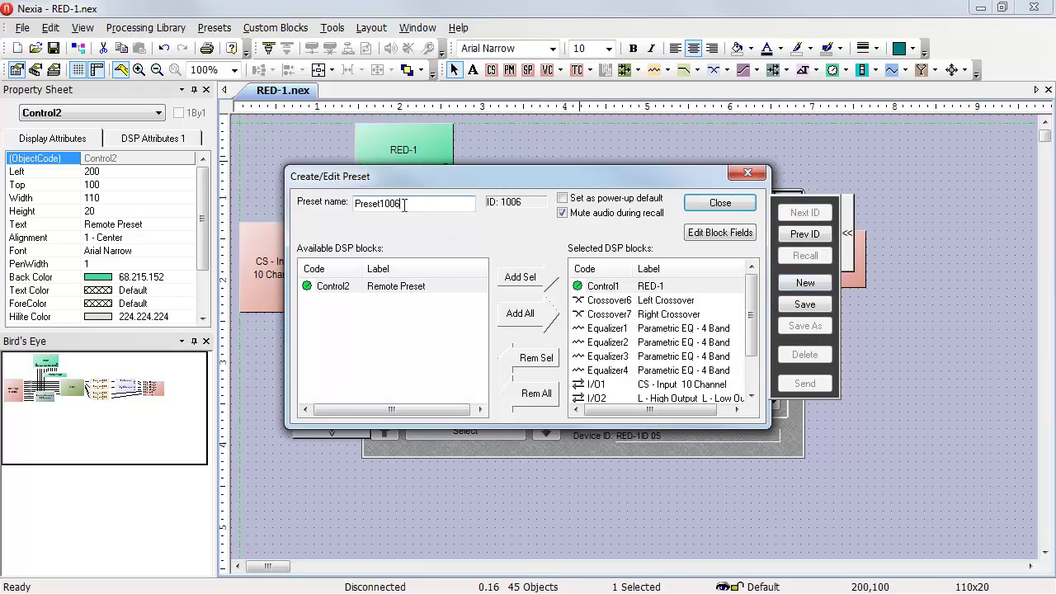
pyautogui.moveTo(402, 204); pyautogui.dragTo(322, 219)
pyautogui.write('Room Presets')
# - Limit Room Presets to just the RED-1 block, save it, and close the windows
pyautogui.click(538, 394)
pyautogui.click(401, 288)
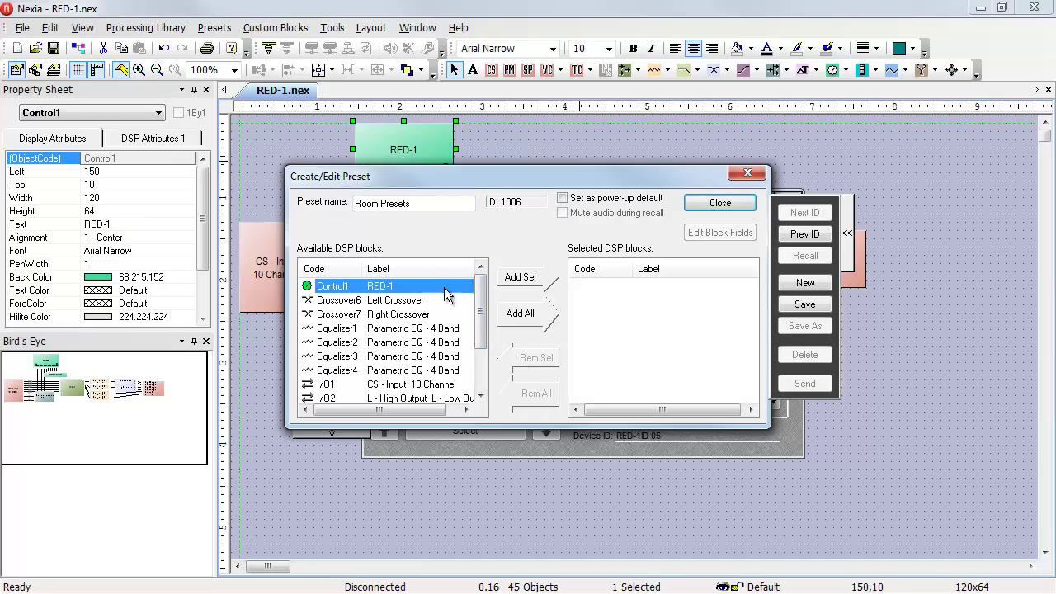
pyautogui.click(521, 282)
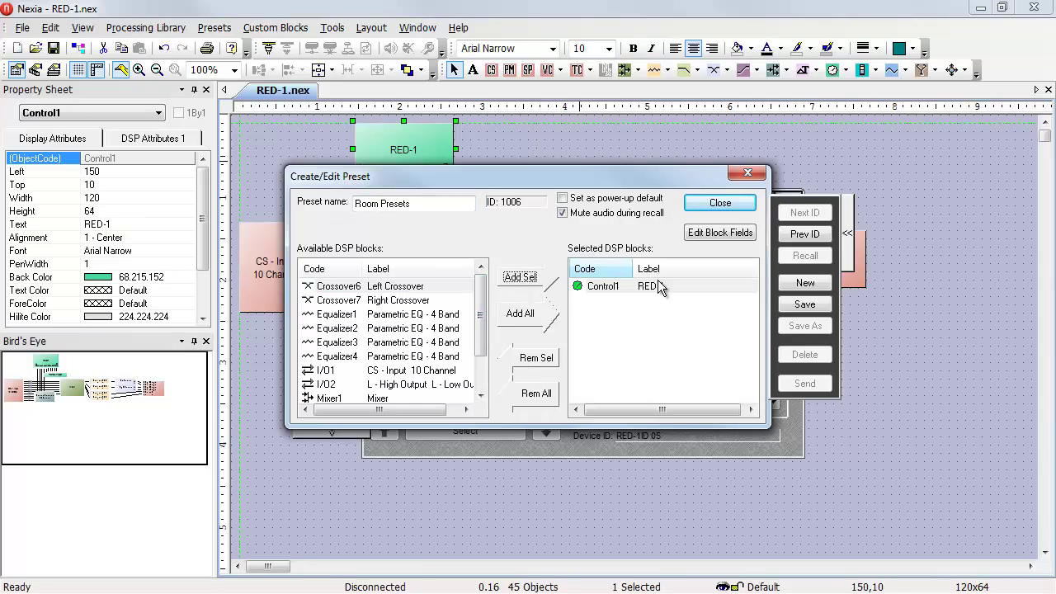
pyautogui.click(812, 304)
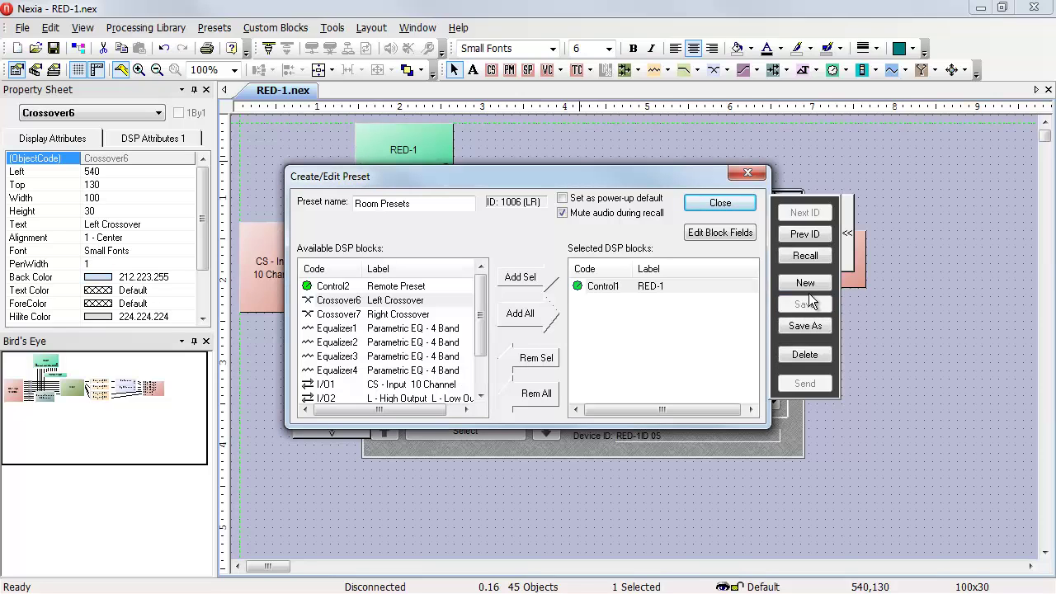
pyautogui.click(756, 178)
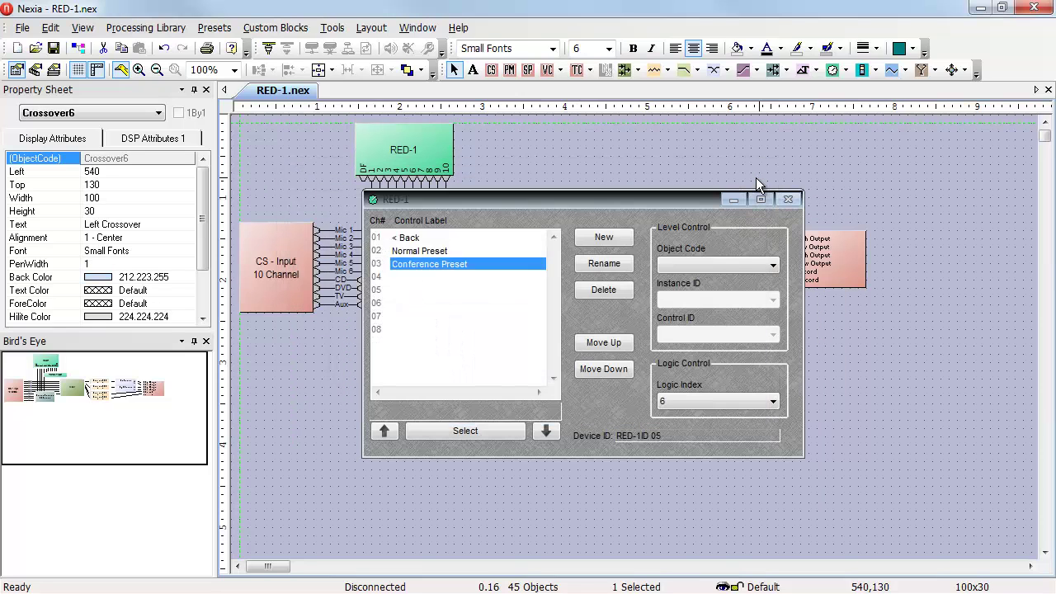
pyautogui.press('Escape')
# - In Remote Preset, assign 1003 Main Menu to slot three and 1004 Music Select to slot four
pyautogui.doubleClick(464, 206)
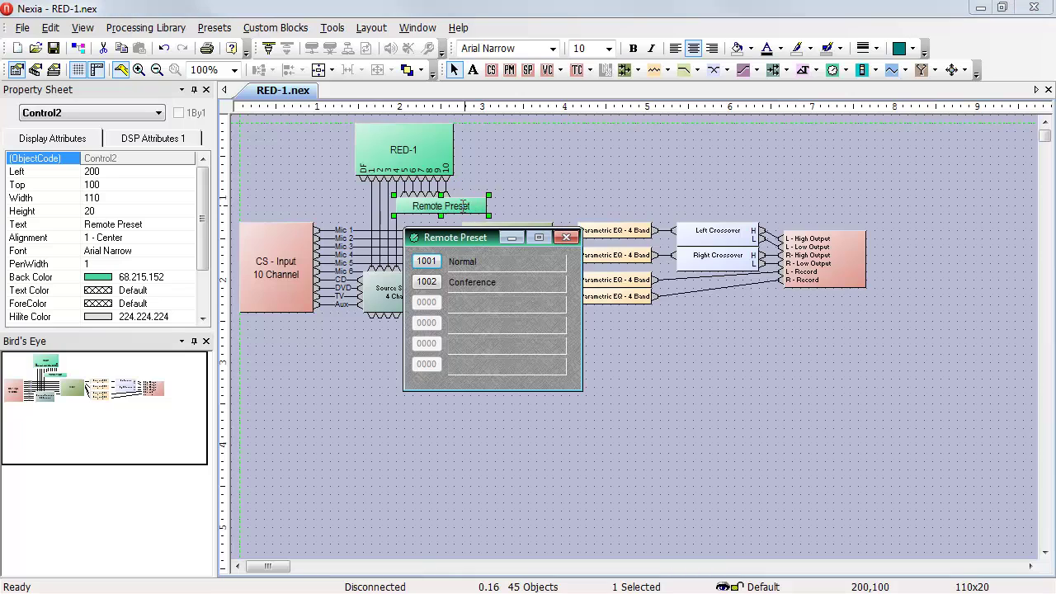
pyautogui.moveTo(458, 238); pyautogui.dragTo(892, 145)
pyautogui.rightClick(858, 205)
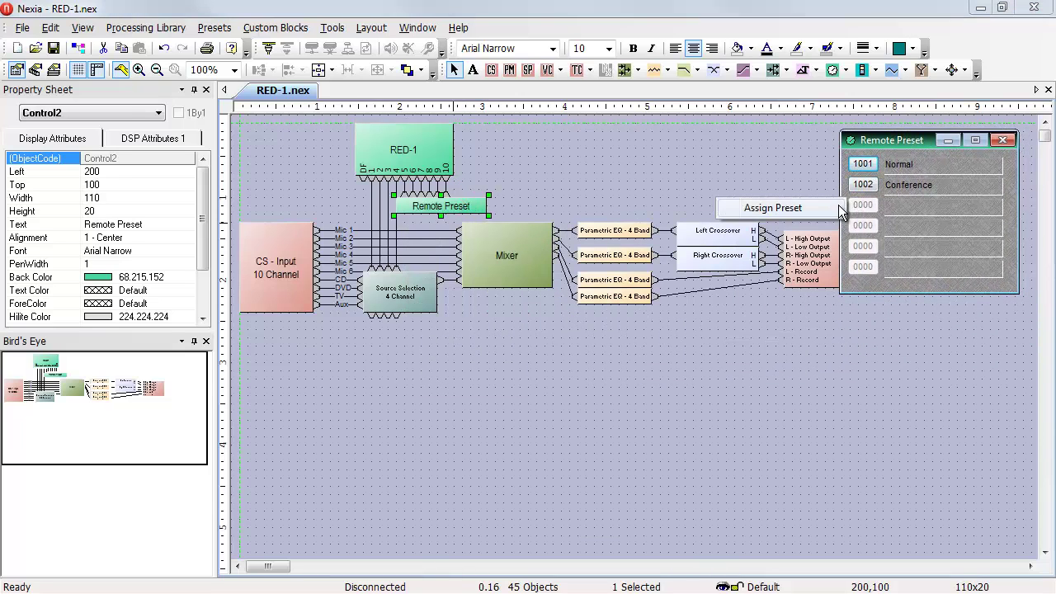
pyautogui.click(836, 206)
pyautogui.click(521, 288)
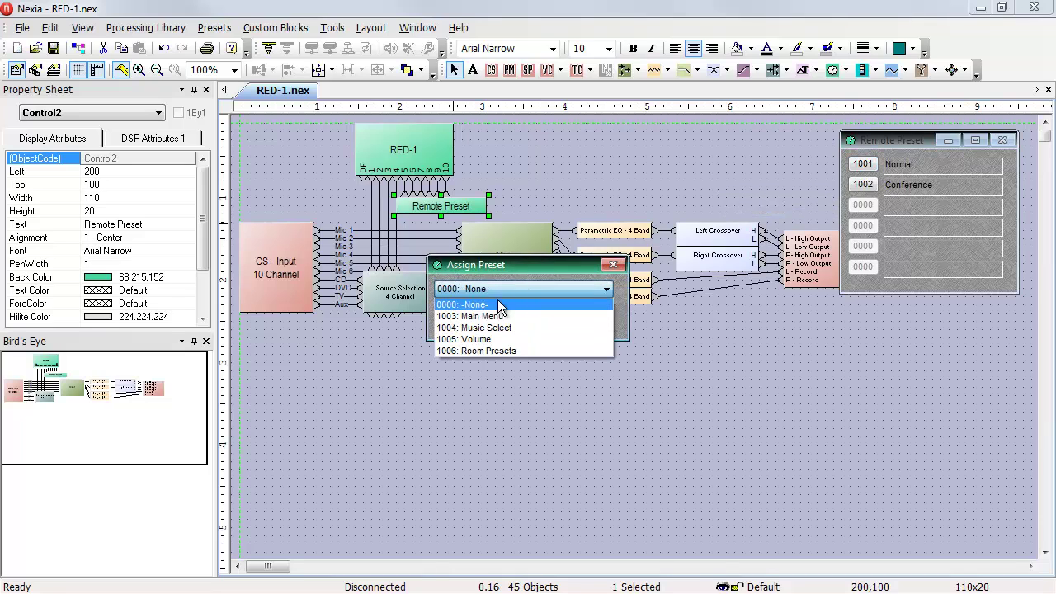
pyautogui.click(498, 317)
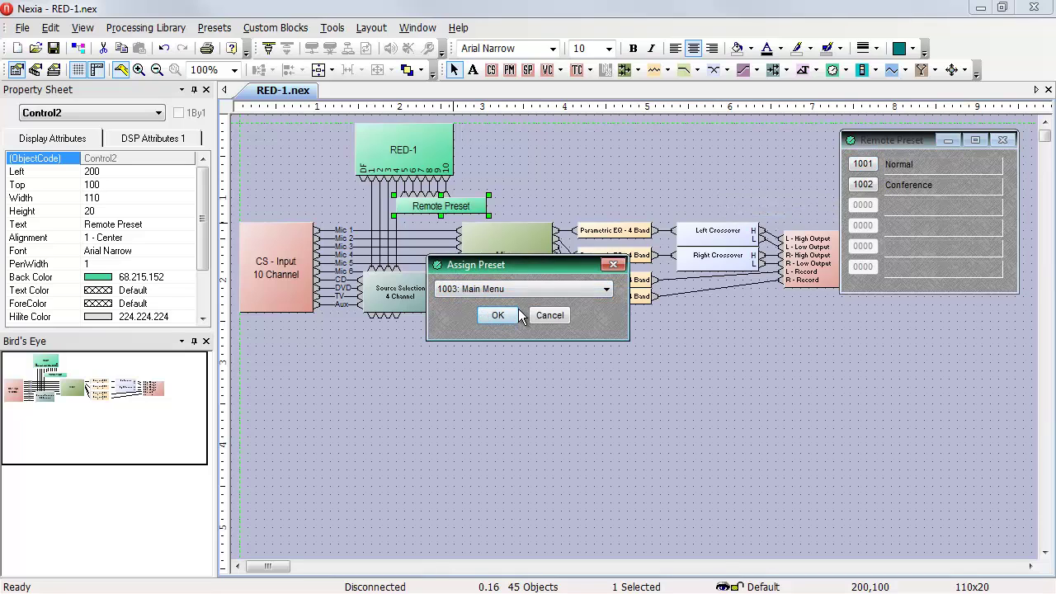
pyautogui.click(499, 315)
pyautogui.rightClick(868, 230)
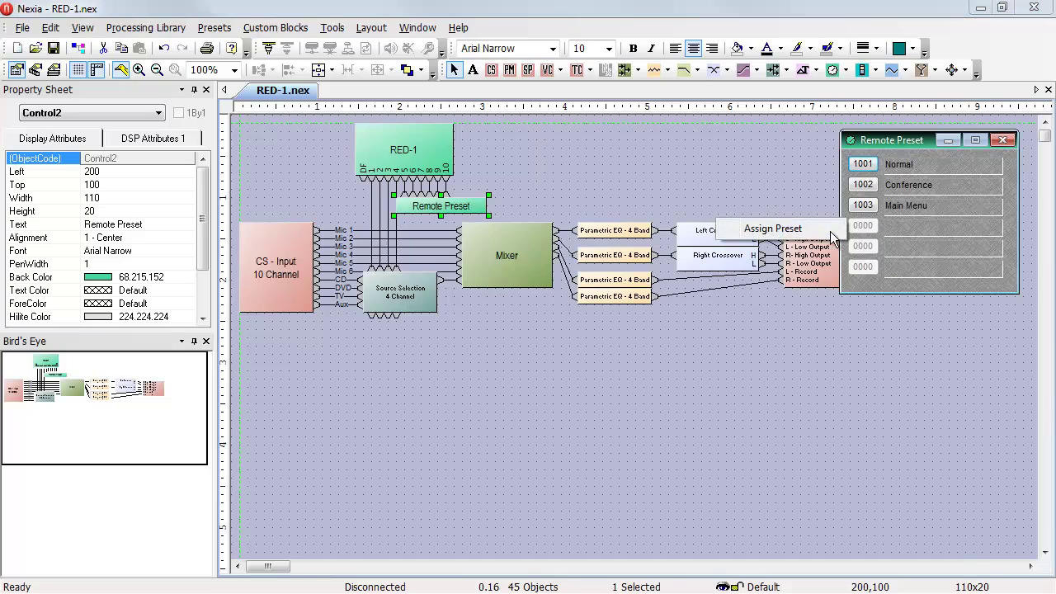
pyautogui.click(826, 231)
pyautogui.click(546, 288)
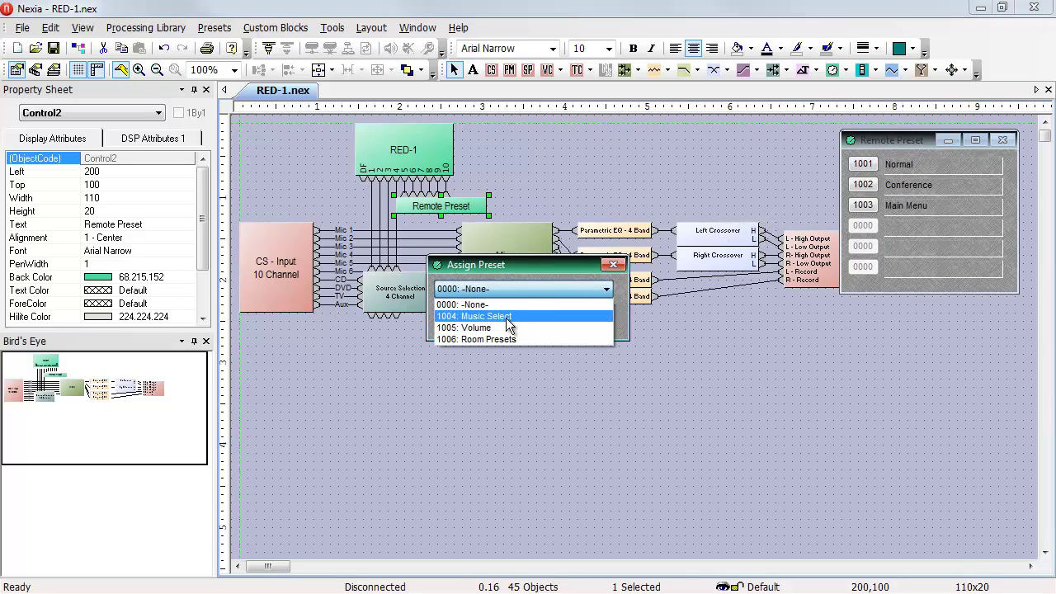
pyautogui.click(512, 317)
pyautogui.click(499, 315)
# - Assign 1005 Volume to slot five and 1006 Room Presets to slot six
pyautogui.rightClick(873, 252)
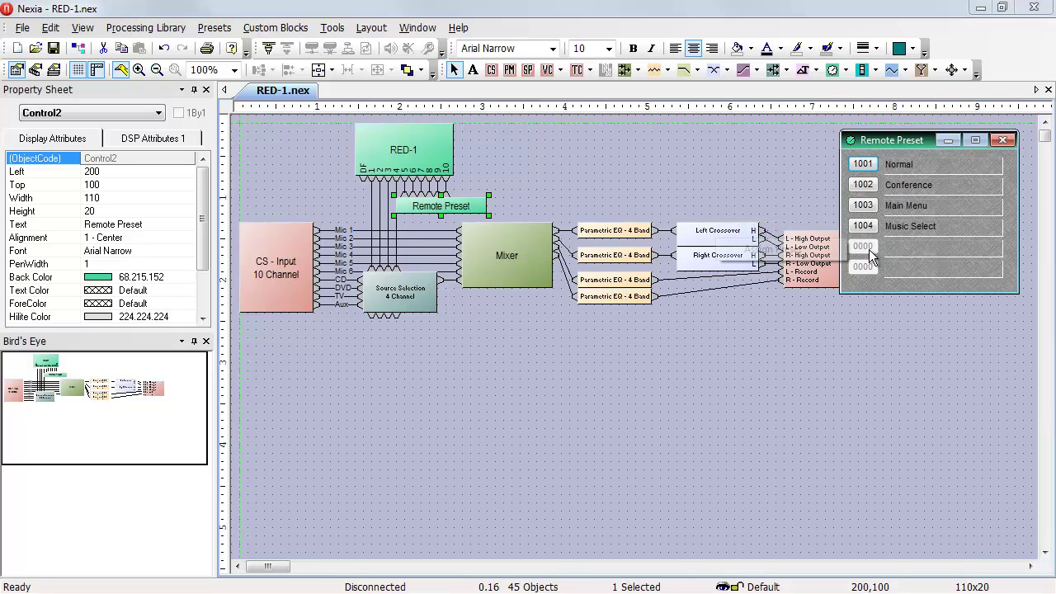
pyautogui.click(827, 251)
pyautogui.click(561, 287)
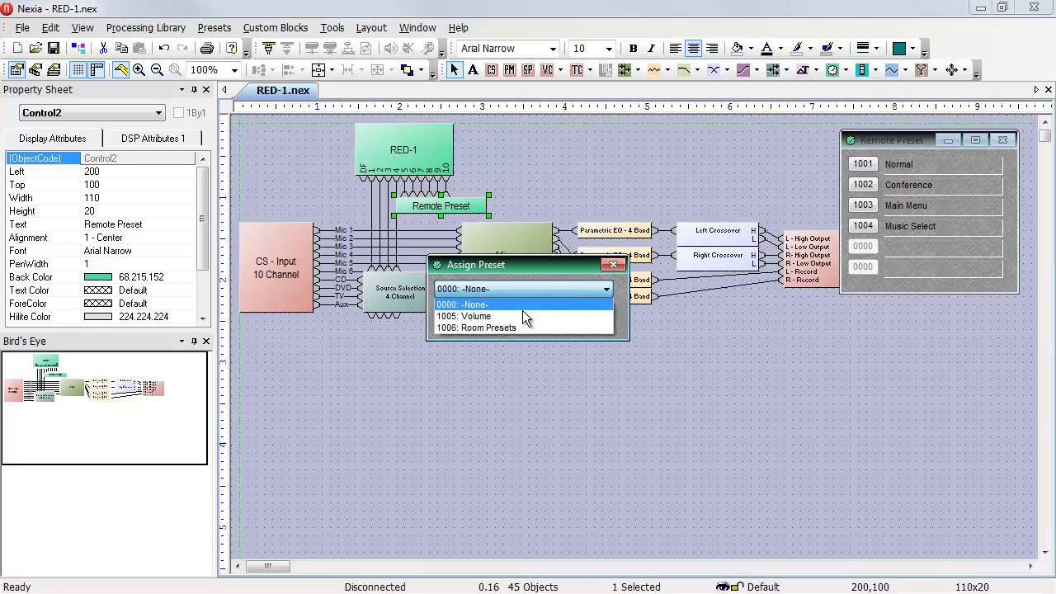
pyautogui.click(520, 311)
pyautogui.click(499, 314)
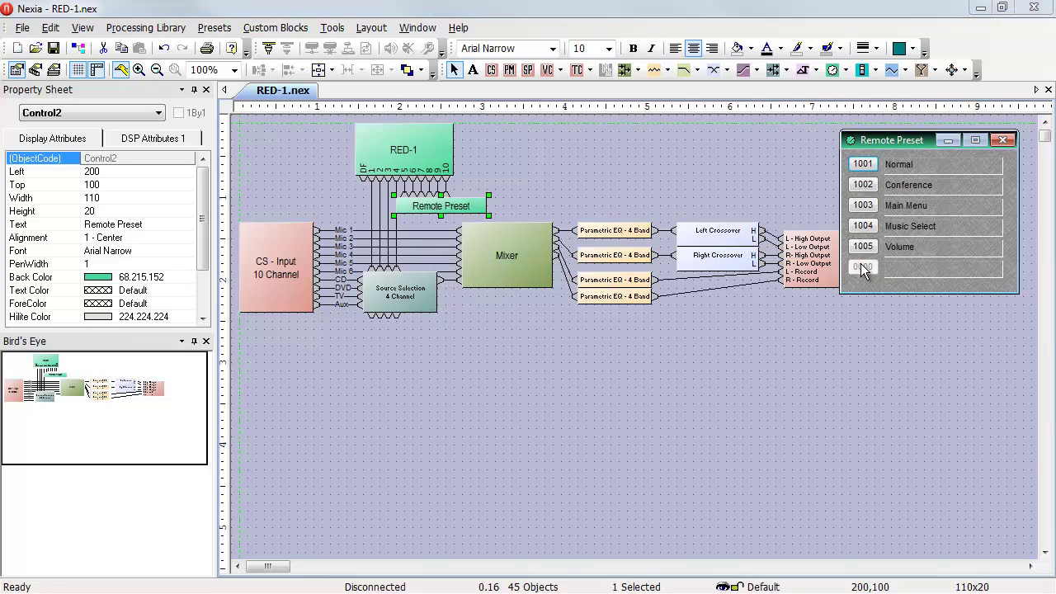
pyautogui.rightClick(862, 269)
pyautogui.click(831, 269)
pyautogui.click(560, 291)
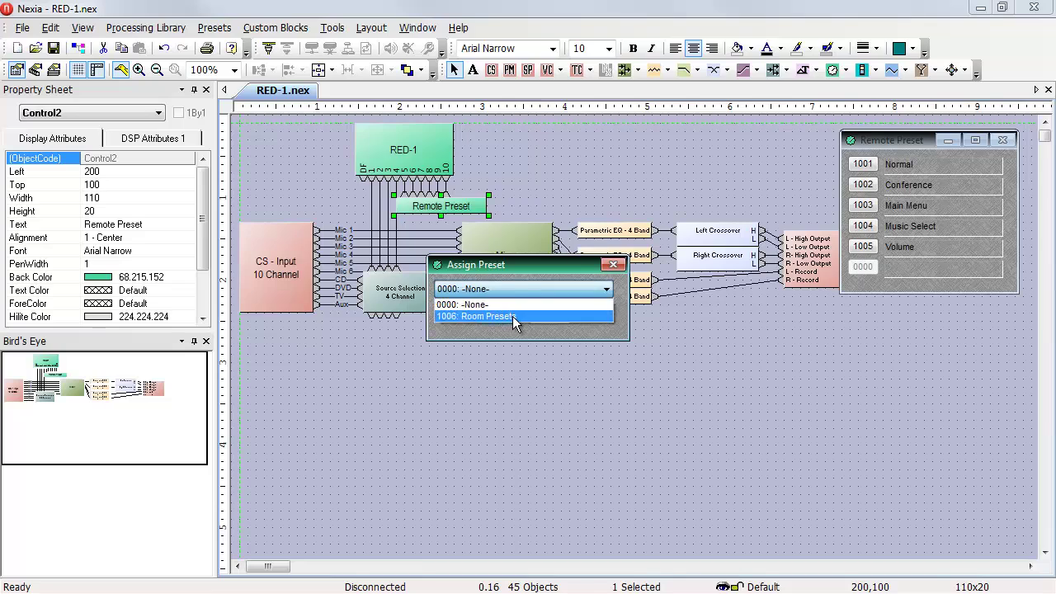
pyautogui.click(512, 316)
pyautogui.click(497, 315)
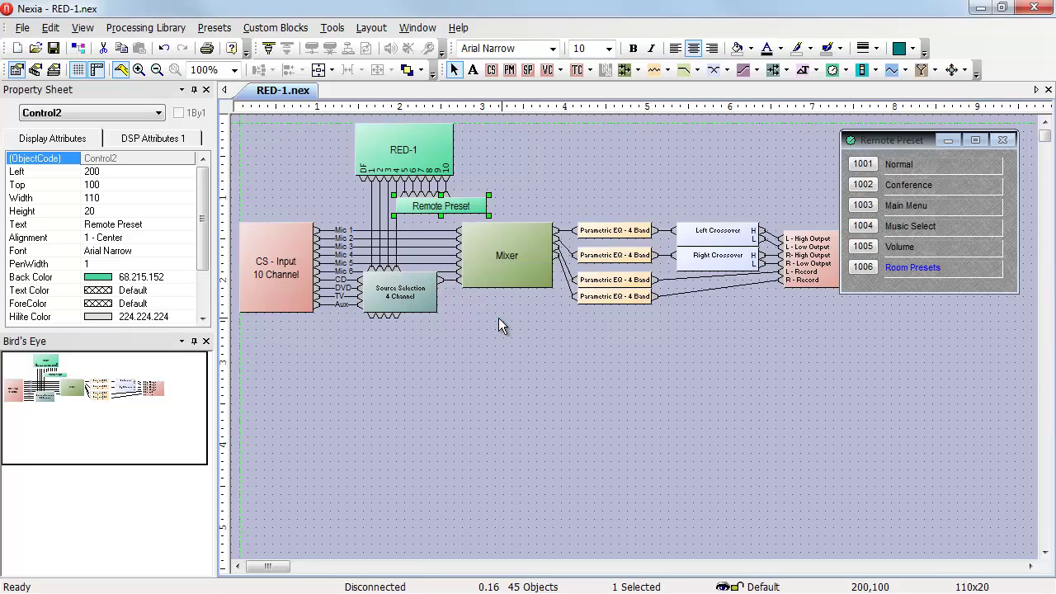
pyautogui.press('Tab')
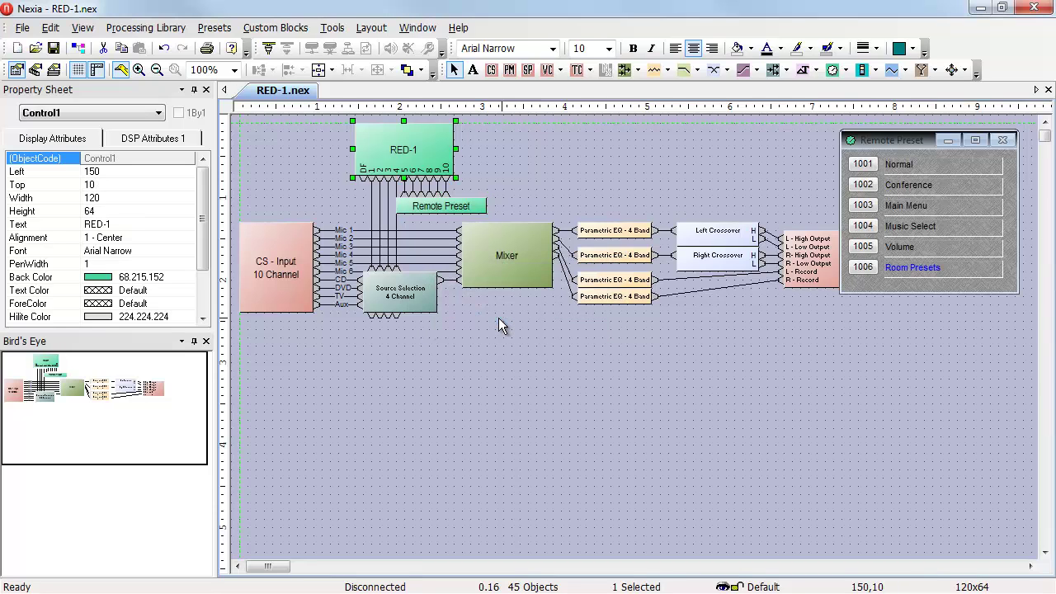
# - Open RED-1's page list and recall presets 1003, 1004, 1005, 1006, then 1003 again
pyautogui.doubleClick(434, 148)
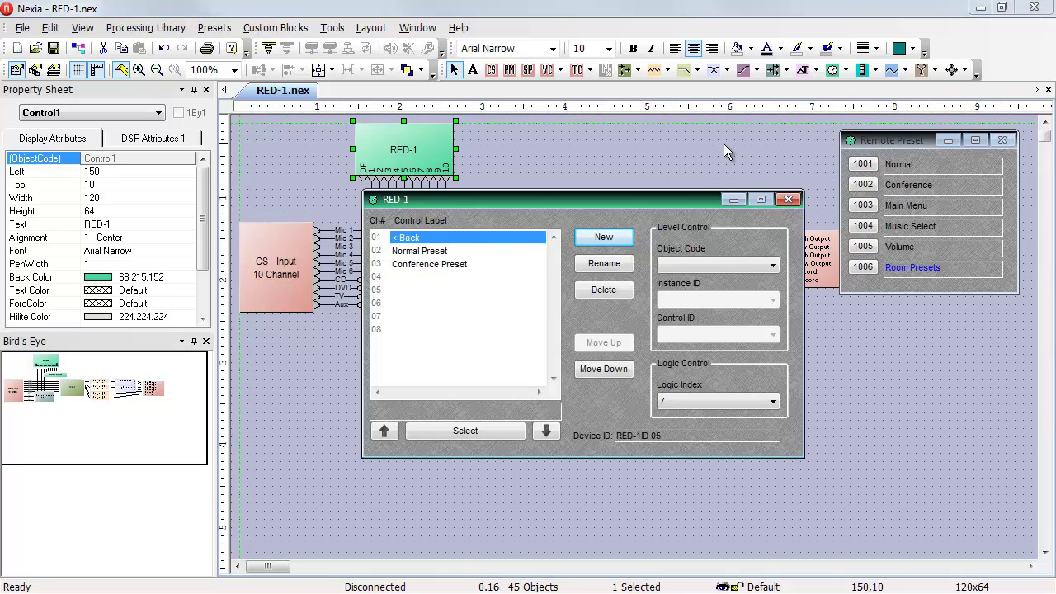
pyautogui.click(854, 209)
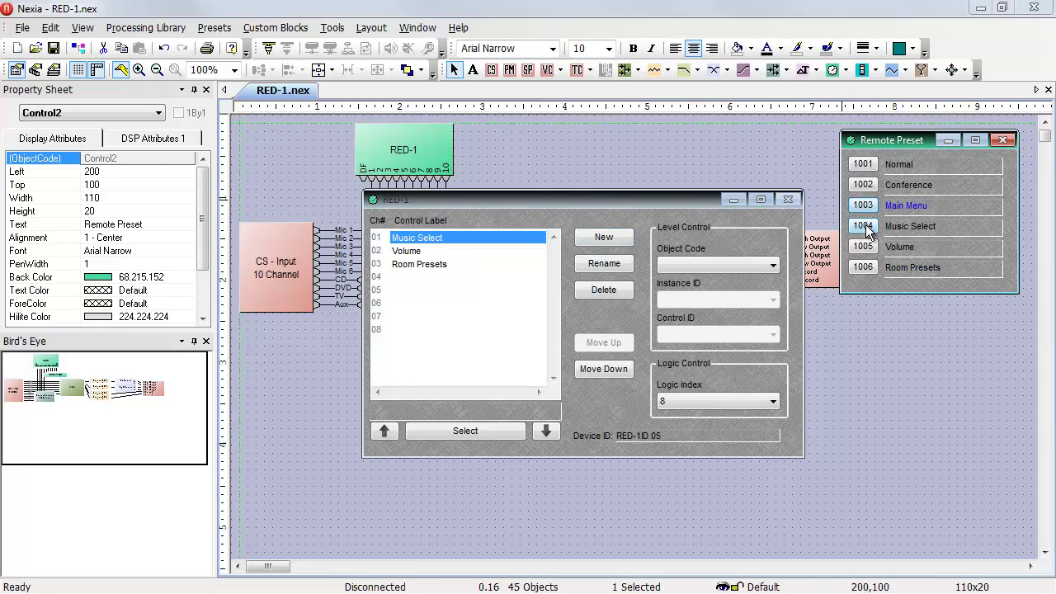
pyautogui.click(864, 227)
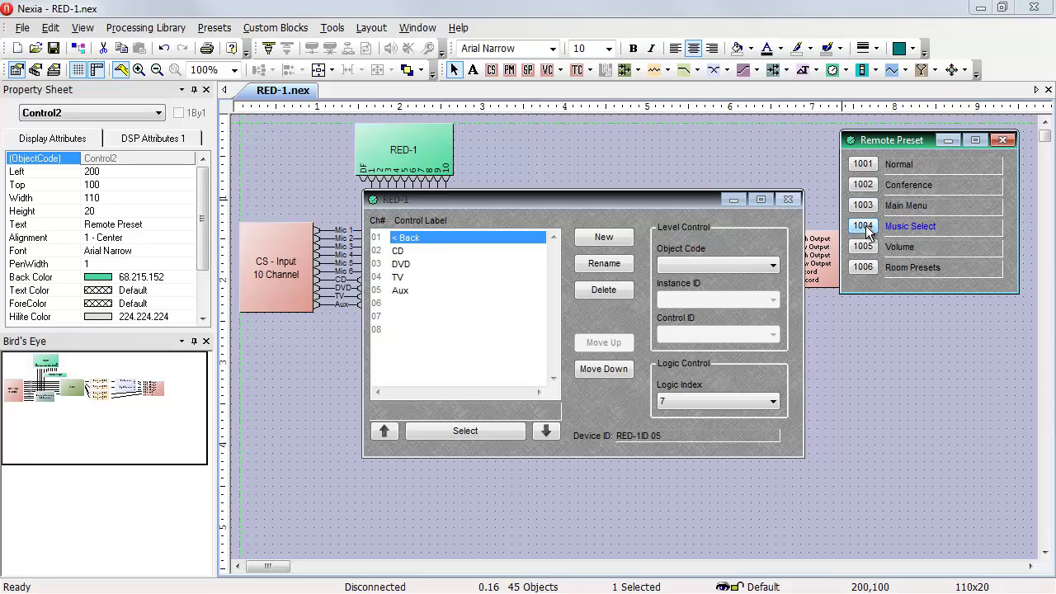
pyautogui.click(864, 247)
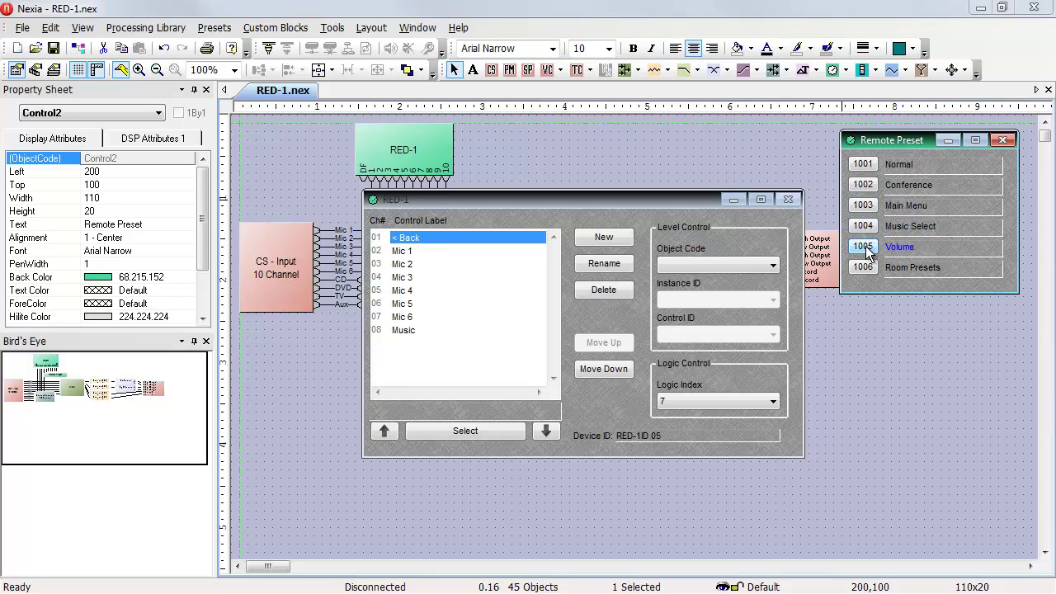
pyautogui.click(864, 268)
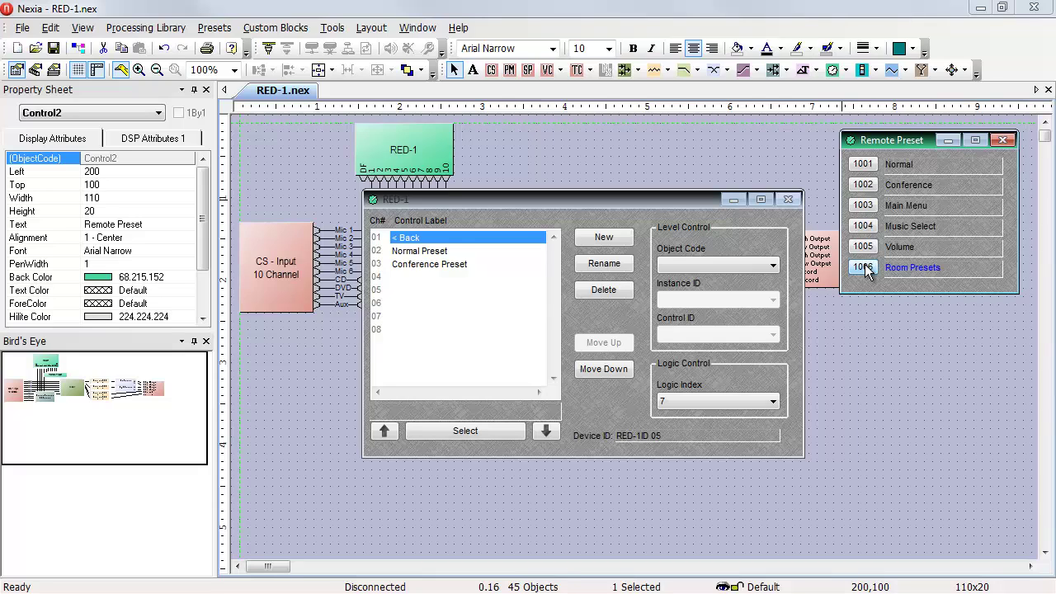
pyautogui.click(864, 206)
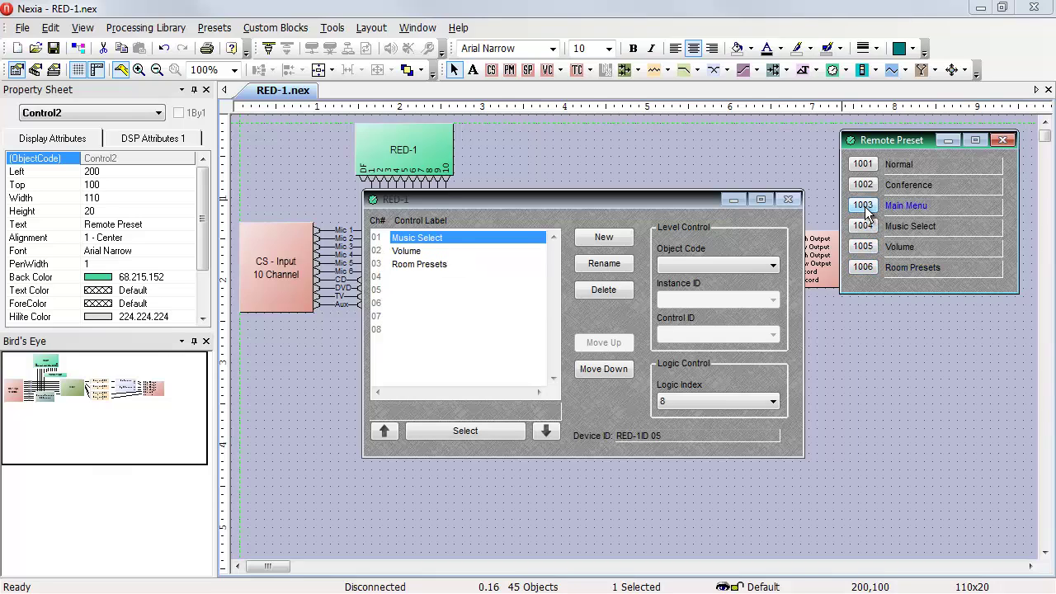